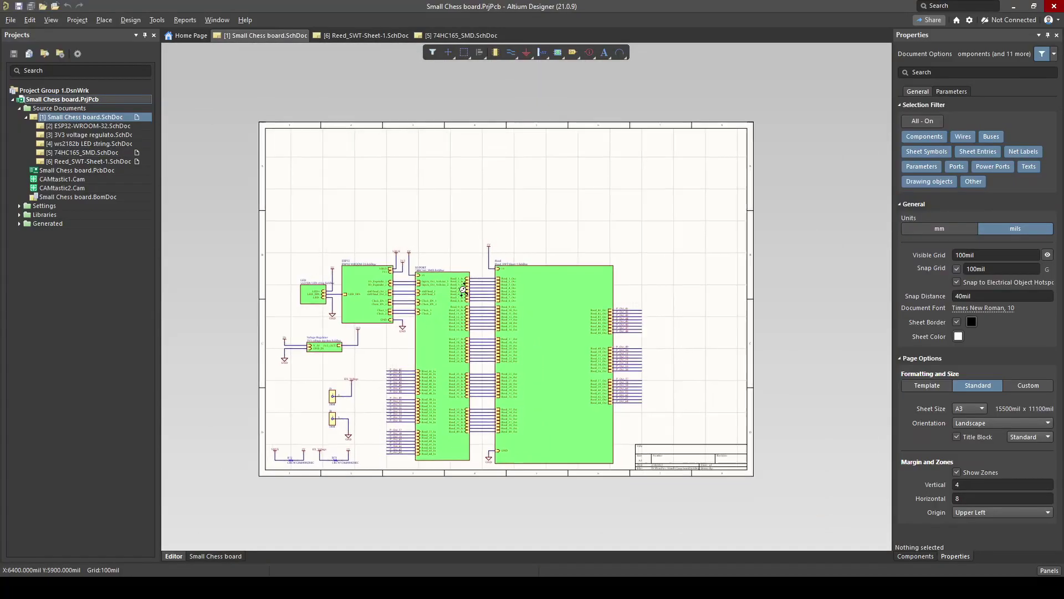
# - Open the Reed_SWT-Sheet-1 schematic from the top-level sheet and examine its array of reed switch circuits
pyautogui.moveTo(463, 289); pyautogui.dragTo(463, 293, button='middle')
pyautogui.moveTo(463, 293); pyautogui.dragTo(502, 241, button='right')
pyautogui.moveTo(511, 243); pyautogui.dragTo(516, 235, button='middle')
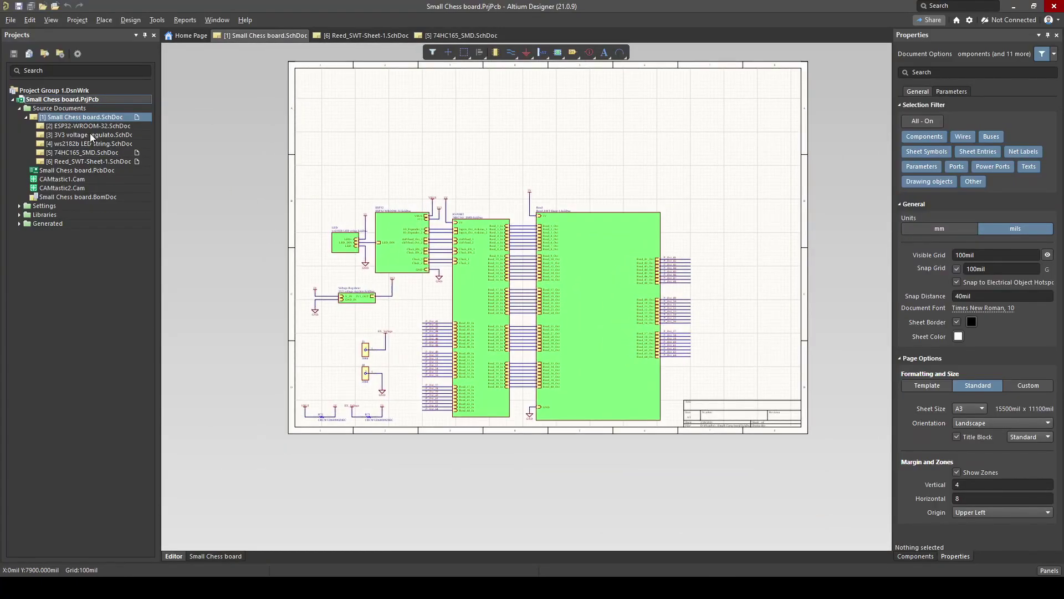
pyautogui.click(94, 162)
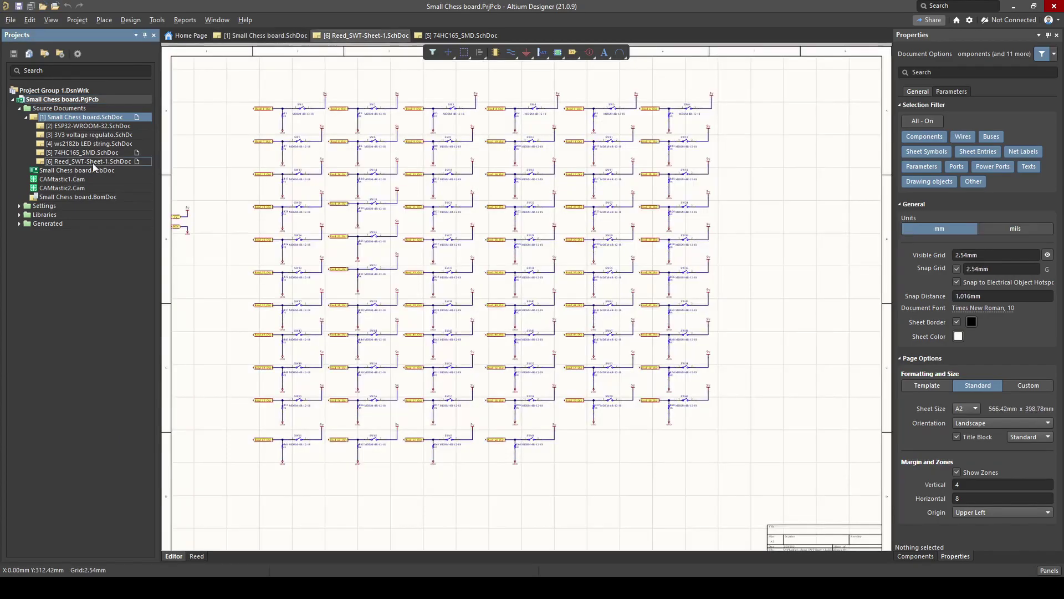
pyautogui.keyDown('ctrl'); pyautogui.scroll(5, 507, 246); pyautogui.keyUp('ctrl')
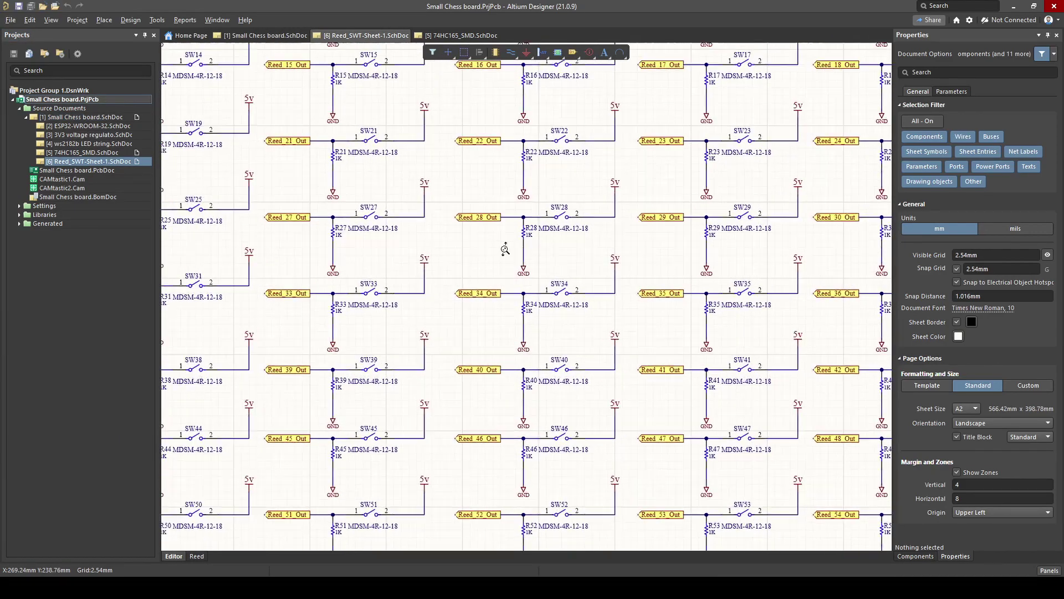
pyautogui.keyDown('ctrl'); pyautogui.scroll(-2, 227, 229); pyautogui.keyUp('ctrl')
pyautogui.keyDown('ctrl'); pyautogui.scroll(-5, 578, 216); pyautogui.keyUp('ctrl')
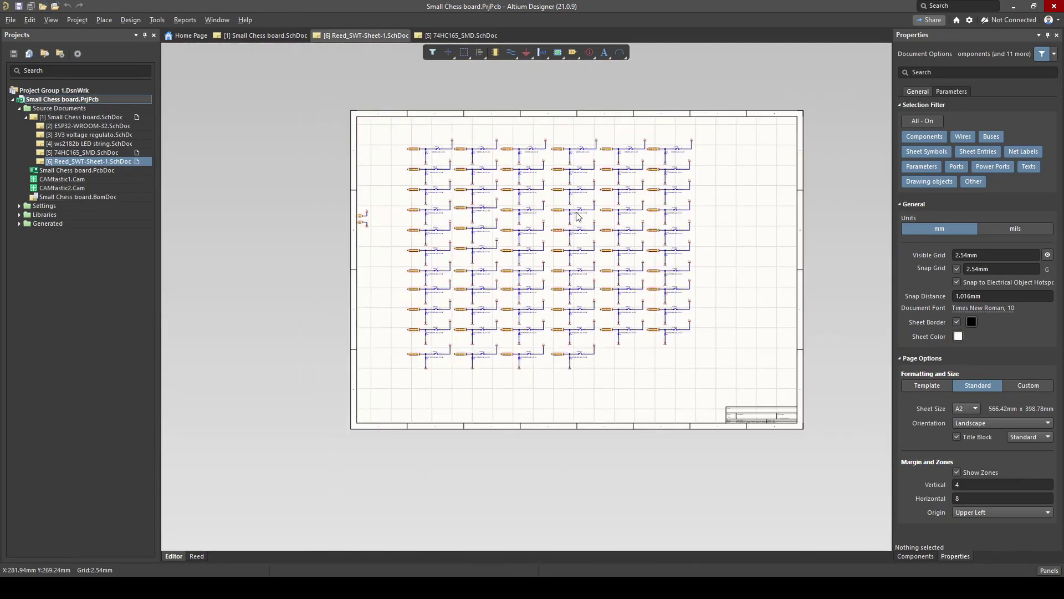
pyautogui.keyDown('ctrl'); pyautogui.scroll(5, 455, 168); pyautogui.keyUp('ctrl')
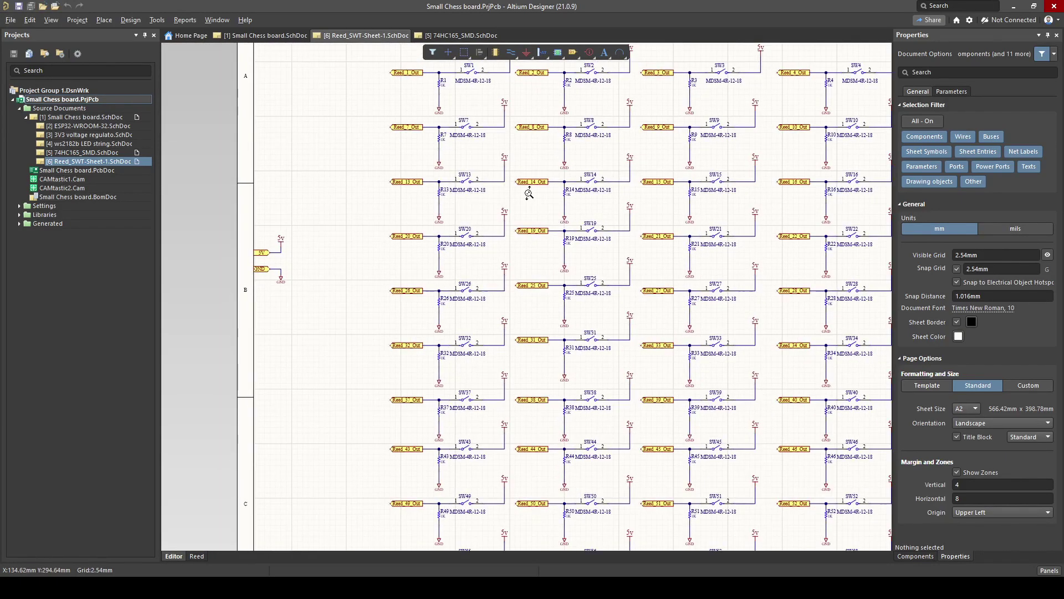
pyautogui.scroll(4, 524, 222)
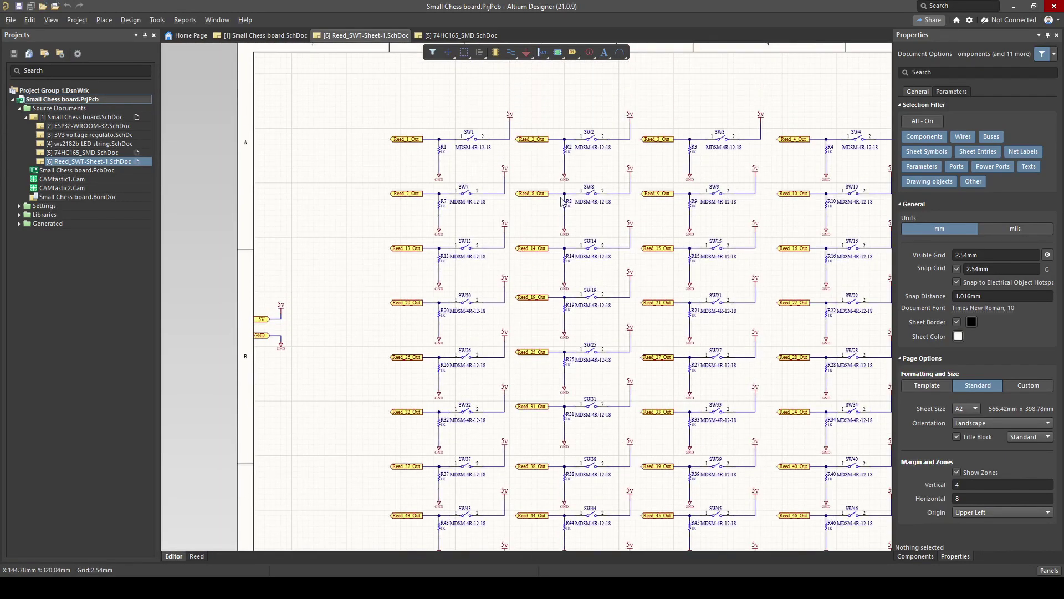
pyautogui.keyDown('ctrl'); pyautogui.scroll(-1, 588, 195); pyautogui.keyUp('ctrl')
pyautogui.keyDown('ctrl'); pyautogui.scroll(-1, 589, 196); pyautogui.keyUp('ctrl')
pyautogui.keyDown('ctrl'); pyautogui.scroll(-1, 667, 251); pyautogui.keyUp('ctrl')
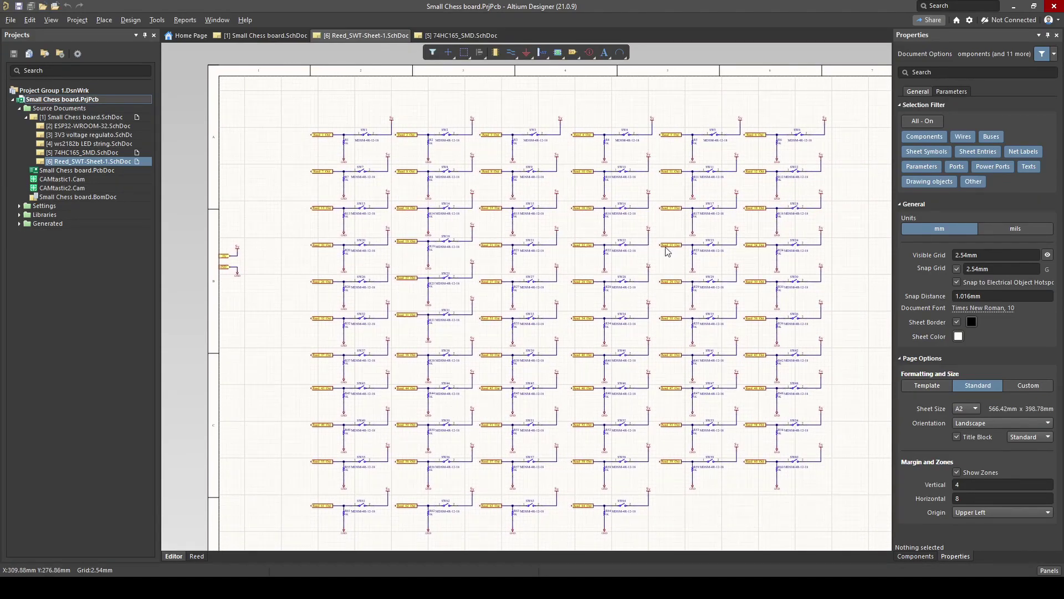
# - Check the 74HC165_SMD sheet briefly and return to Reed_SWT-Sheet-1 to inspect the SW20 reed switch circuit with resistor R20
pyautogui.click(108, 153)
pyautogui.click(92, 153)
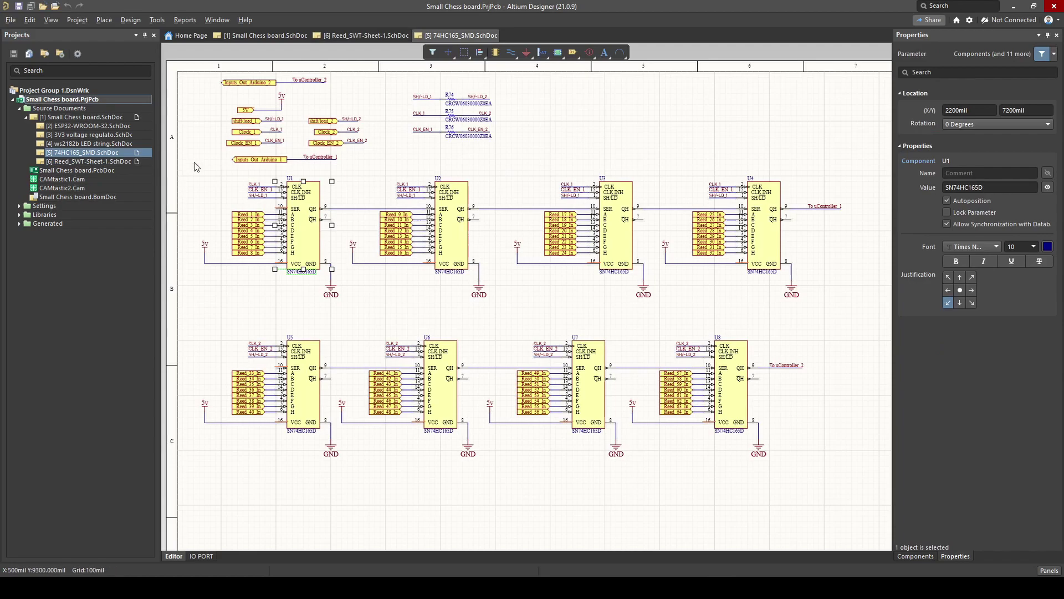
pyautogui.click(114, 160)
pyautogui.moveTo(414, 262); pyautogui.dragTo(494, 244, button='right')
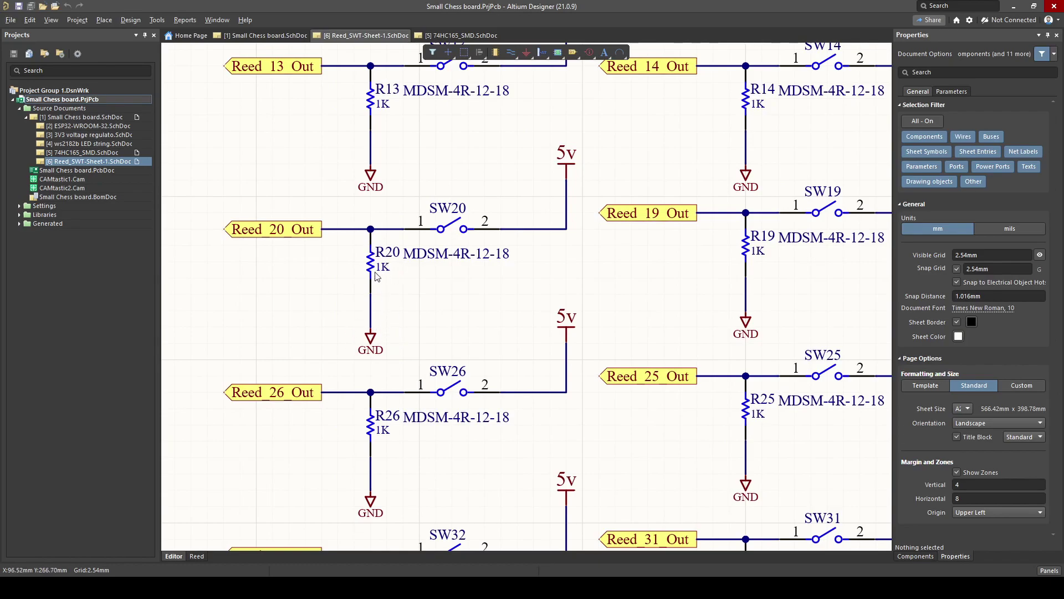
pyautogui.keyDown('ctrl'); pyautogui.scroll(-2, 546, 203); pyautogui.keyUp('ctrl')
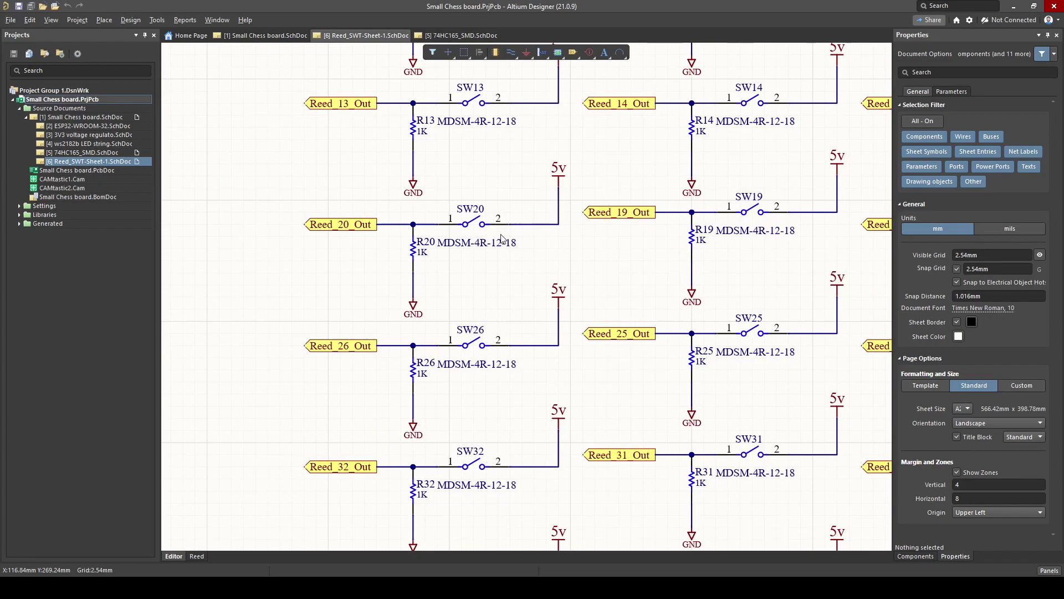
pyautogui.keyDown('ctrl'); pyautogui.scroll(2, 454, 236); pyautogui.keyUp('ctrl')
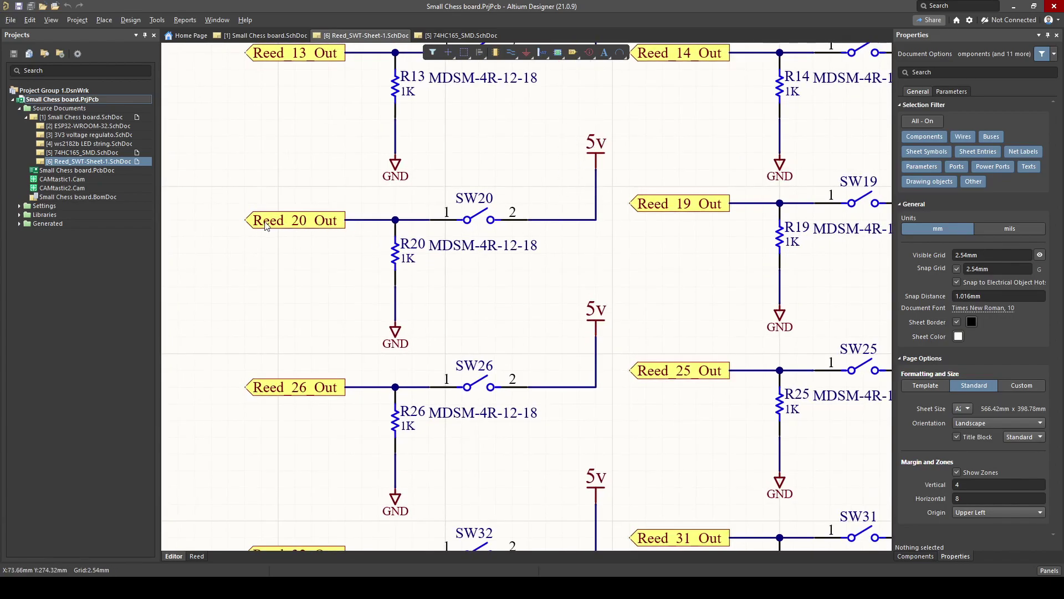
pyautogui.keyDown('ctrl'); pyautogui.scroll(2, 379, 206); pyautogui.keyUp('ctrl')
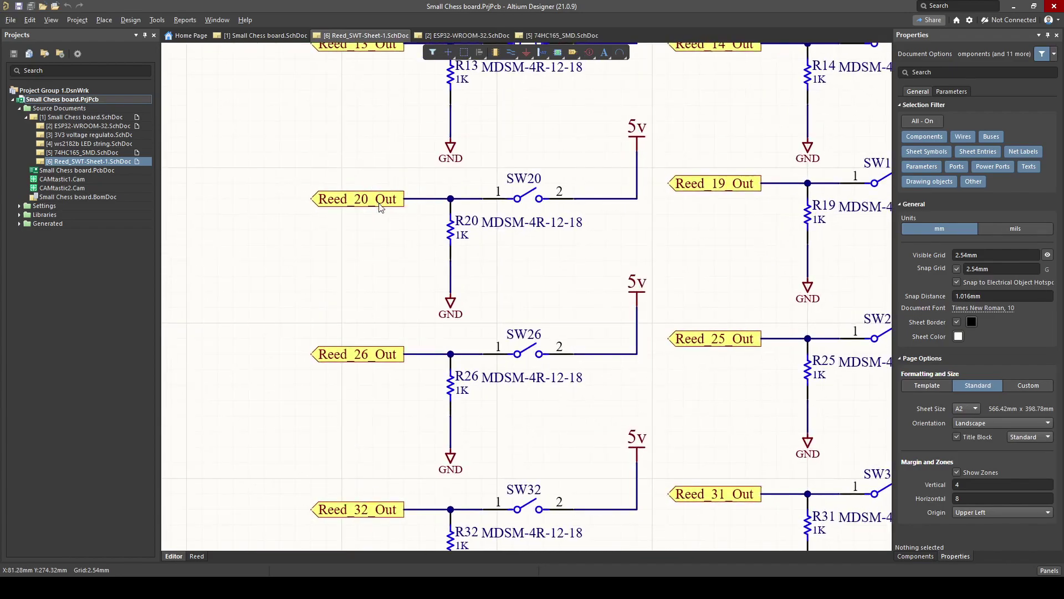
# - Open the 74HC165_SMD schematic and examine the overall layout of its SN74HC165D shift registers
pyautogui.click(95, 153)
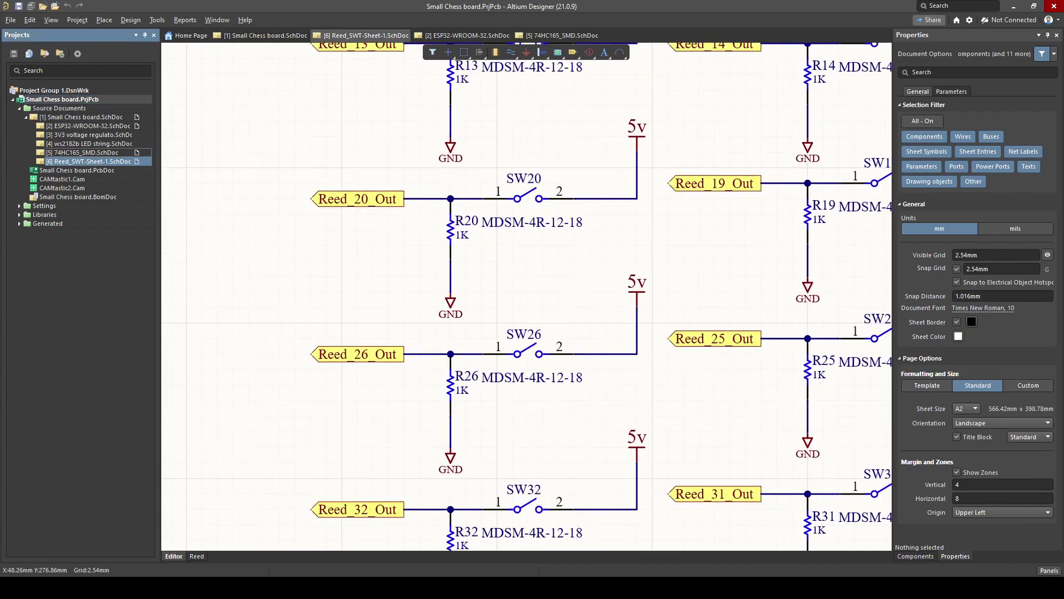
pyautogui.keyDown('ctrl'); pyautogui.scroll(4, 297, 282); pyautogui.keyUp('ctrl')
pyautogui.keyDown('ctrl'); pyautogui.scroll(2, 296, 282); pyautogui.keyUp('ctrl')
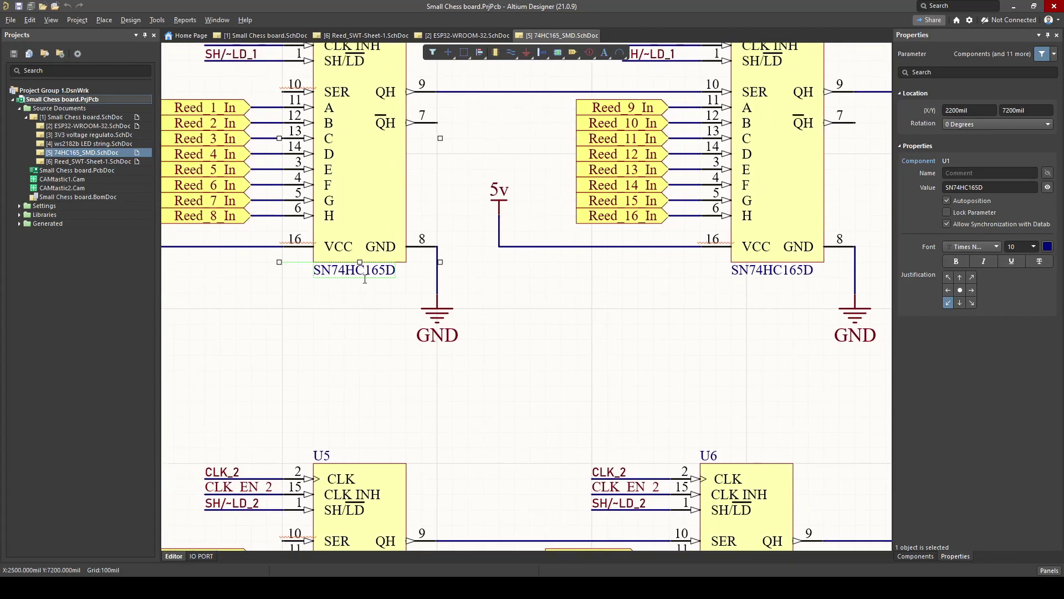
pyautogui.keyDown('ctrl'); pyautogui.scroll(-4, 330, 290); pyautogui.keyUp('ctrl')
pyautogui.keyDown('ctrl'); pyautogui.scroll(2, 371, 224); pyautogui.keyUp('ctrl')
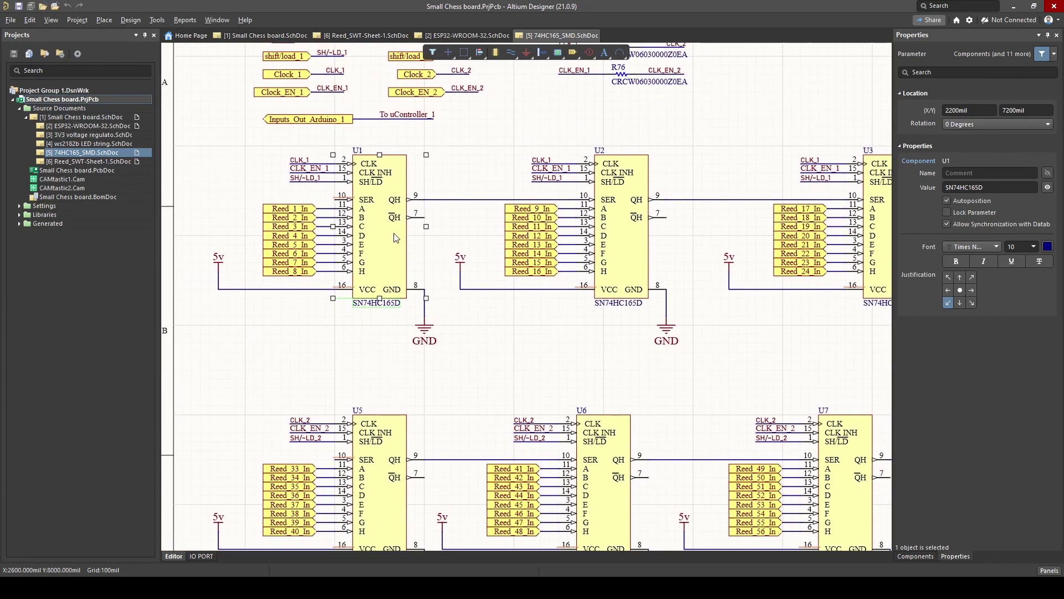
pyautogui.keyDown('ctrl'); pyautogui.scroll(1, 371, 223); pyautogui.keyUp('ctrl')
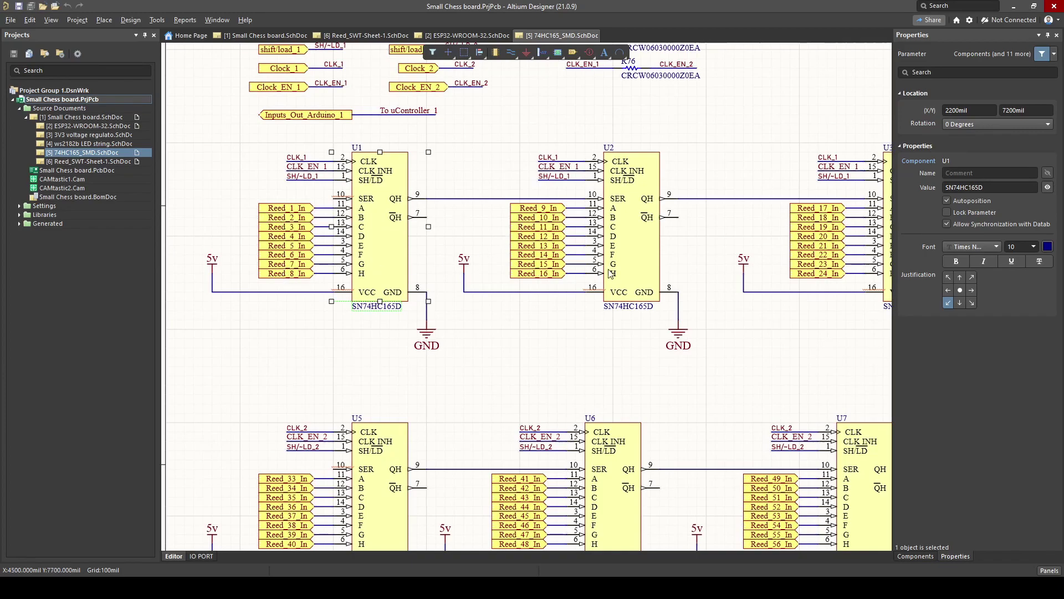
pyautogui.keyDown('ctrl'); pyautogui.scroll(-2, 698, 277); pyautogui.keyUp('ctrl')
pyautogui.moveTo(703, 272); pyautogui.dragTo(497, 274, button='right')
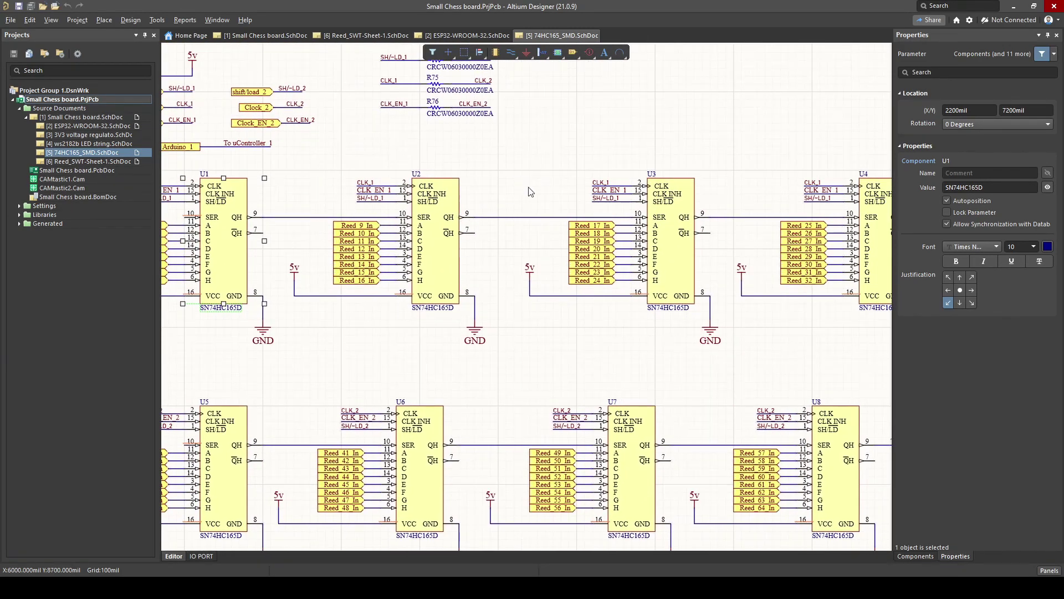
pyautogui.moveTo(783, 220); pyautogui.dragTo(672, 222, button='right')
pyautogui.moveTo(371, 229); pyautogui.dragTo(596, 251, button='right')
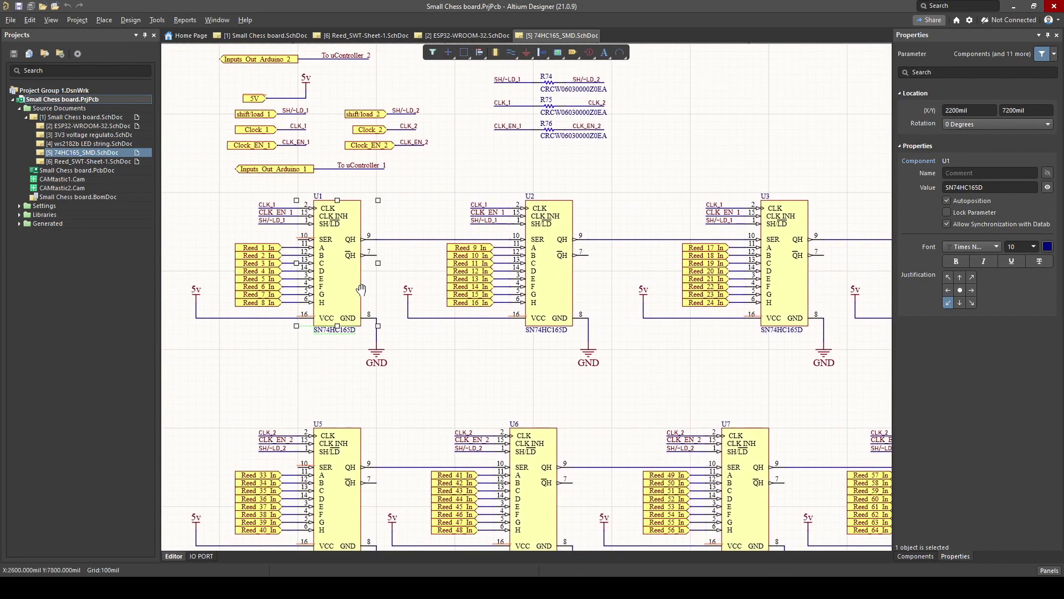
# - Inspect the reed inputs of U1 and trace the QH-to-SER cascade from U1 through U4
pyautogui.keyDown('ctrl'); pyautogui.scroll(3, 316, 286); pyautogui.keyUp('ctrl')
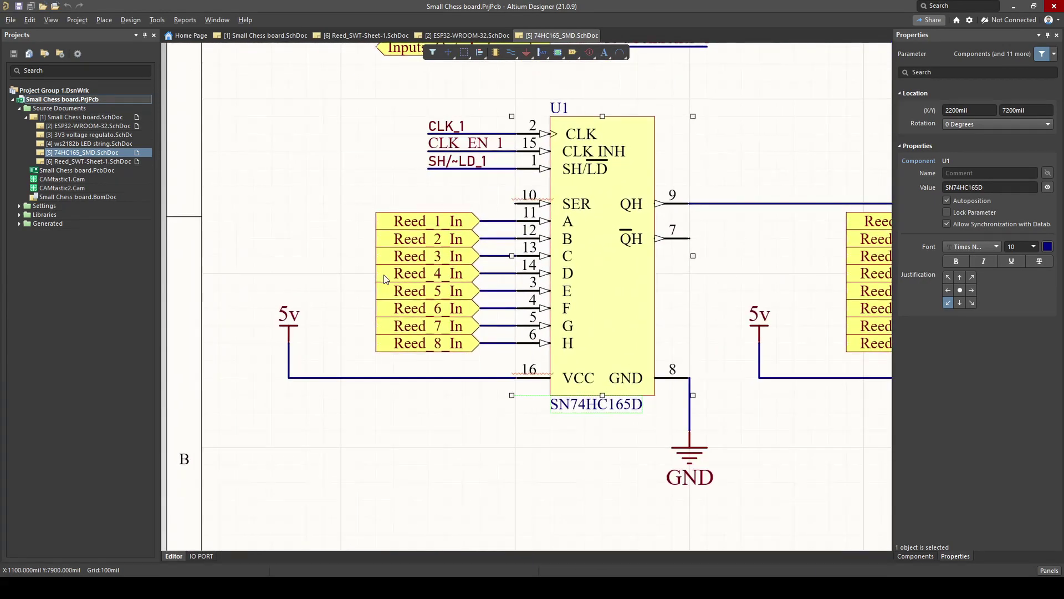
pyautogui.keyDown('ctrl'); pyautogui.scroll(-3, 486, 216); pyautogui.keyUp('ctrl')
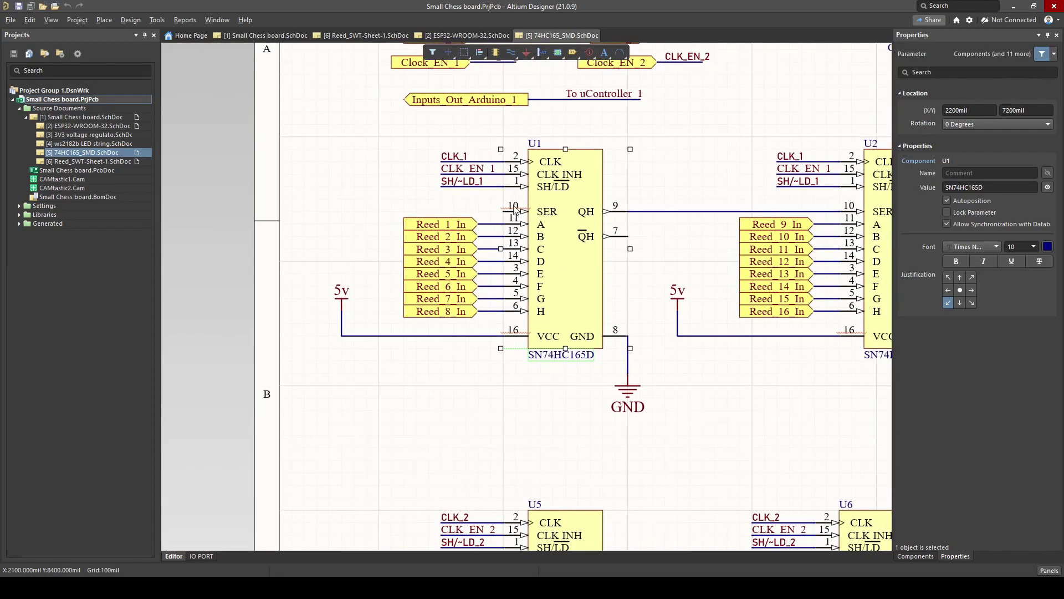
pyautogui.keyDown('ctrl'); pyautogui.scroll(1, 362, 220); pyautogui.keyUp('ctrl')
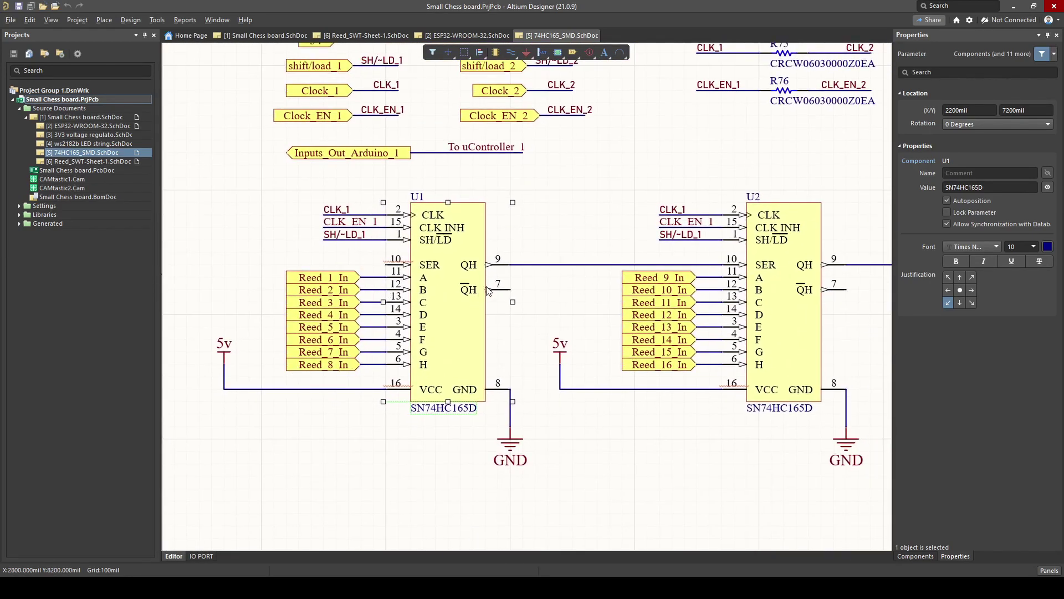
pyautogui.keyDown('ctrl'); pyautogui.scroll(1, 739, 279); pyautogui.keyUp('ctrl')
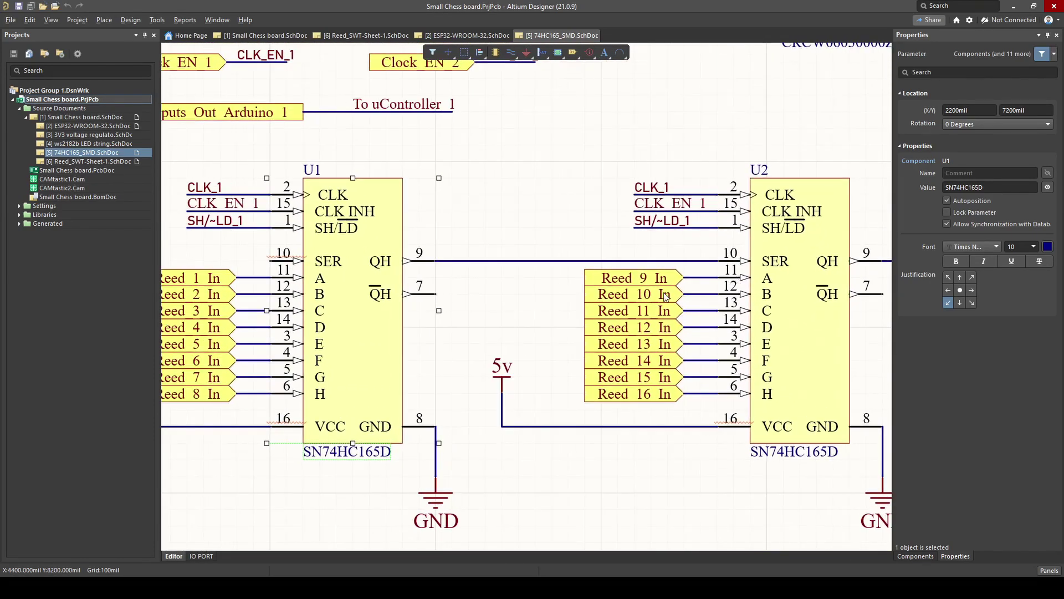
pyautogui.keyDown('ctrl'); pyautogui.scroll(-2, 671, 319); pyautogui.keyUp('ctrl')
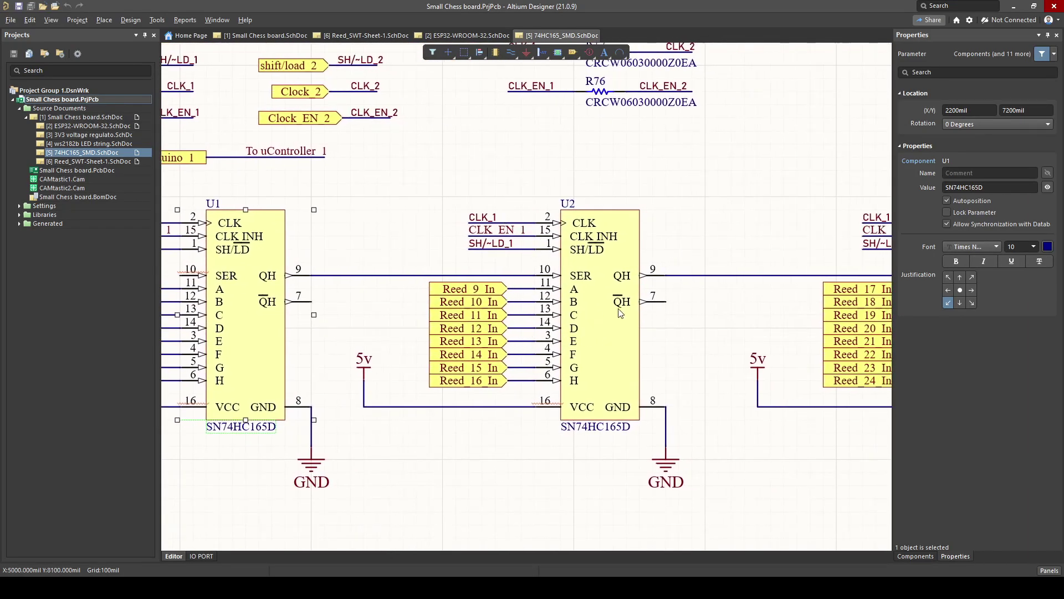
pyautogui.keyDown('ctrl'); pyautogui.scroll(-3, 619, 314); pyautogui.keyUp('ctrl')
pyautogui.keyDown('ctrl'); pyautogui.scroll(2, 548, 263); pyautogui.keyUp('ctrl')
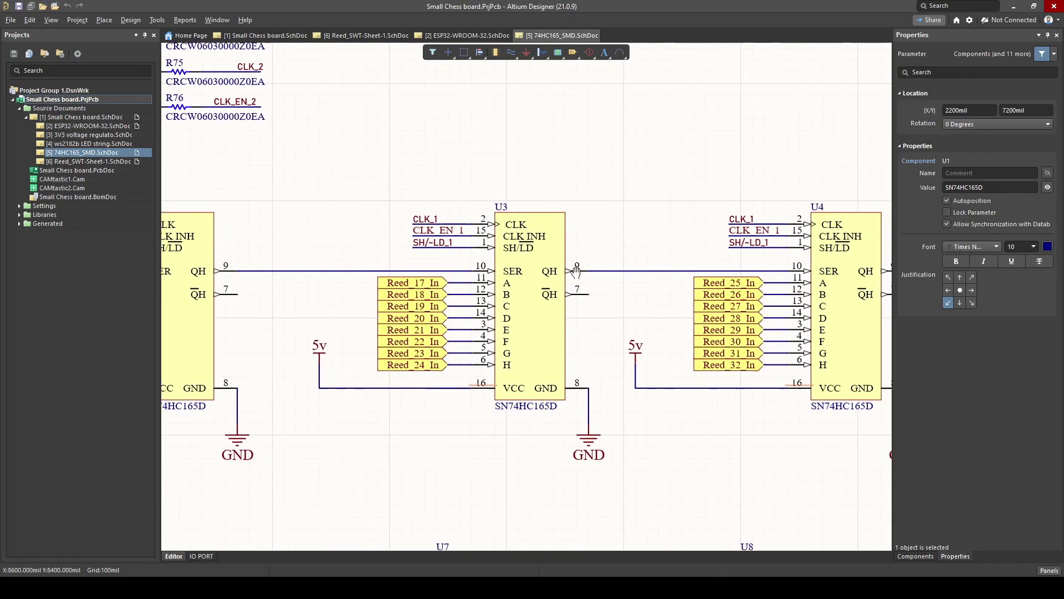
pyautogui.keyDown('ctrl'); pyautogui.scroll(-2, 576, 270); pyautogui.keyUp('ctrl')
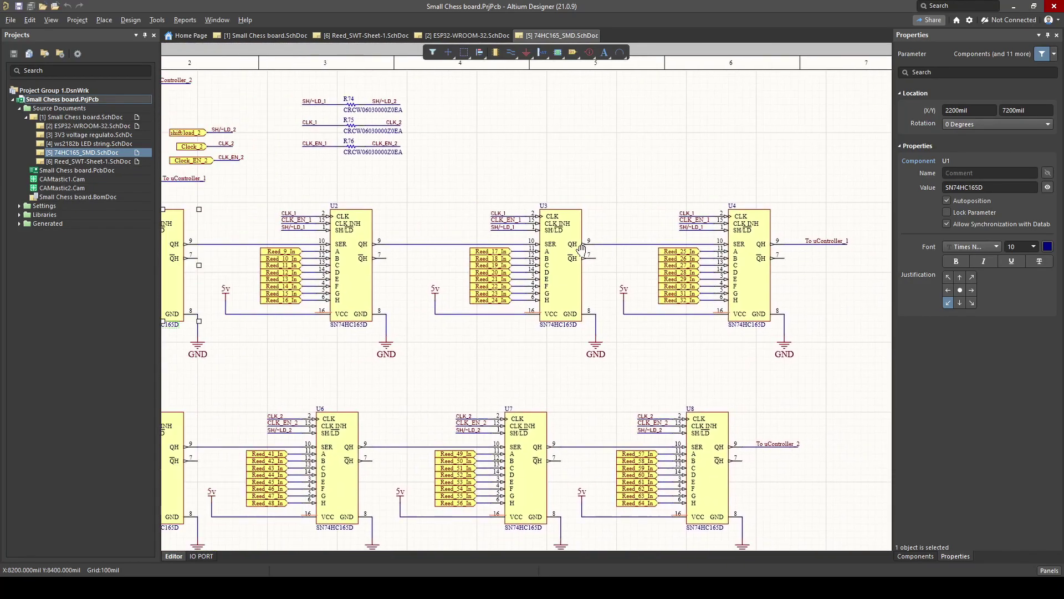
pyautogui.moveTo(581, 249); pyautogui.dragTo(643, 256, button='right')
pyautogui.moveTo(520, 316); pyautogui.dragTo(606, 324, button='right')
# - Examine the part label of shift register U1 and review the upper row of registers U1 to U4
pyautogui.keyDown('ctrl'); pyautogui.scroll(3, 314, 348); pyautogui.keyUp('ctrl')
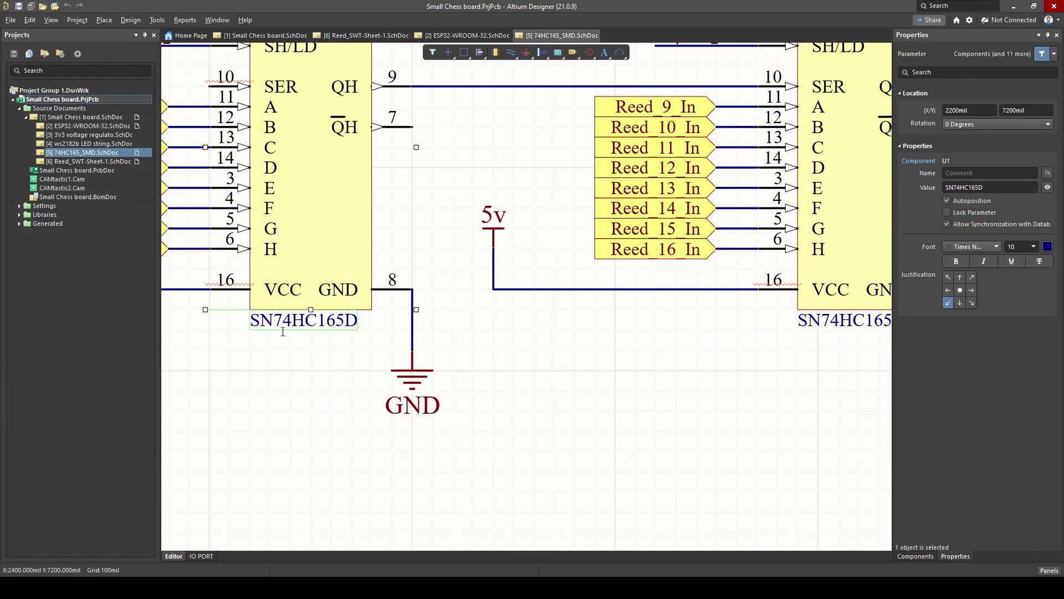
pyautogui.keyDown('ctrl'); pyautogui.scroll(-4, 464, 228); pyautogui.keyUp('ctrl')
pyautogui.moveTo(470, 227); pyautogui.dragTo(415, 251, button='right')
pyautogui.moveTo(556, 250); pyautogui.dragTo(444, 241, button='right')
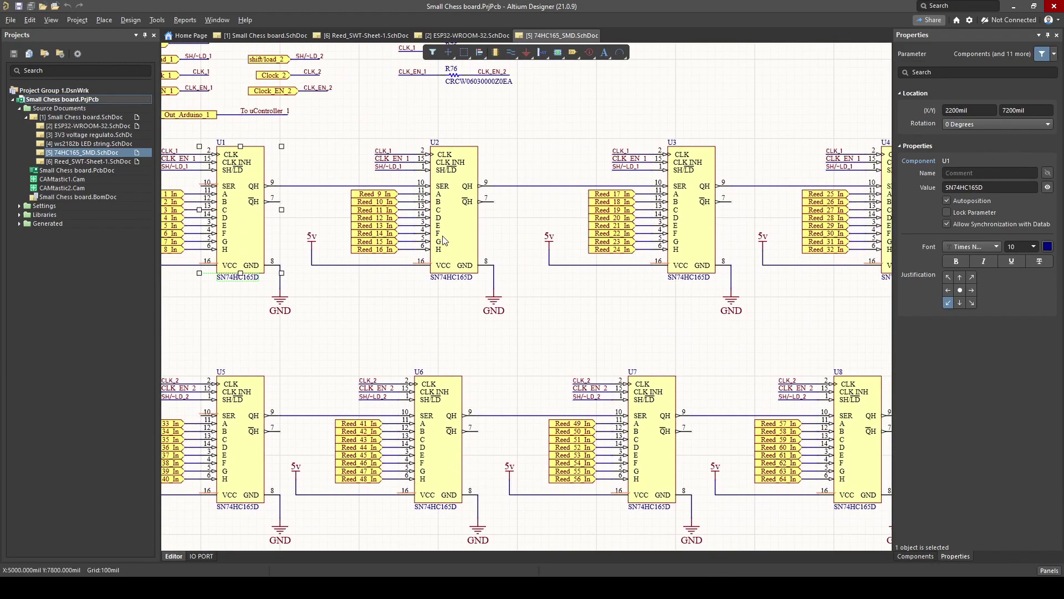
pyautogui.keyDown('ctrl'); pyautogui.scroll(-1, 518, 218); pyautogui.keyUp('ctrl')
pyautogui.moveTo(518, 218); pyautogui.dragTo(409, 227, button='right')
pyautogui.moveTo(265, 211); pyautogui.dragTo(436, 203, button='right')
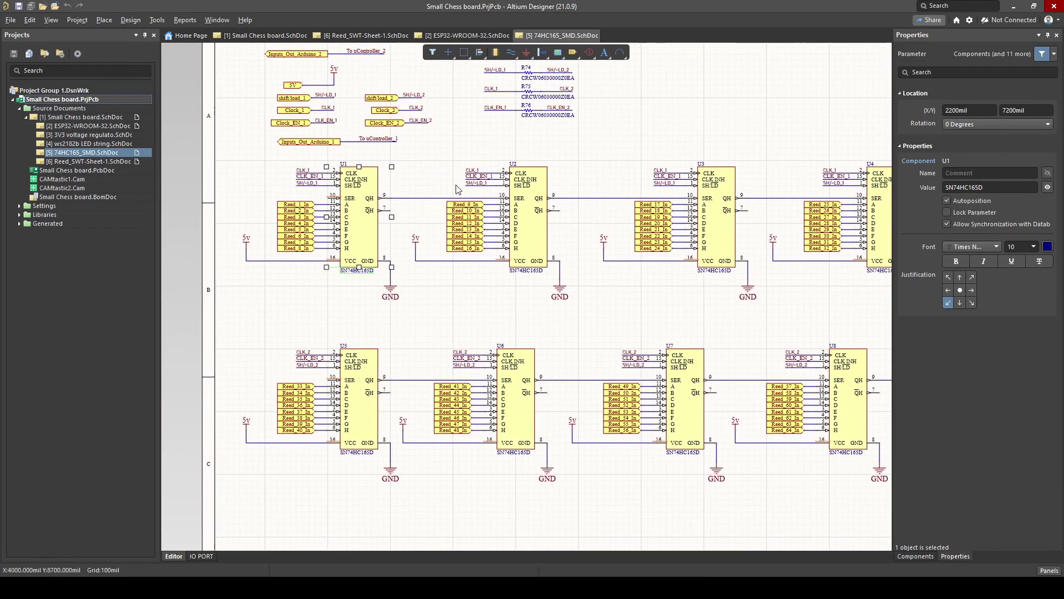
pyautogui.moveTo(706, 202); pyautogui.dragTo(530, 198, button='right')
# - Inspect the lower row of shift registers, following the QH-to-SER connection between U5 and U6
pyautogui.moveTo(537, 297); pyautogui.dragTo(694, 213, button='right')
pyautogui.moveTo(338, 325); pyautogui.dragTo(338, 299, button='middle')
pyautogui.moveTo(514, 312); pyautogui.dragTo(471, 316, button='right')
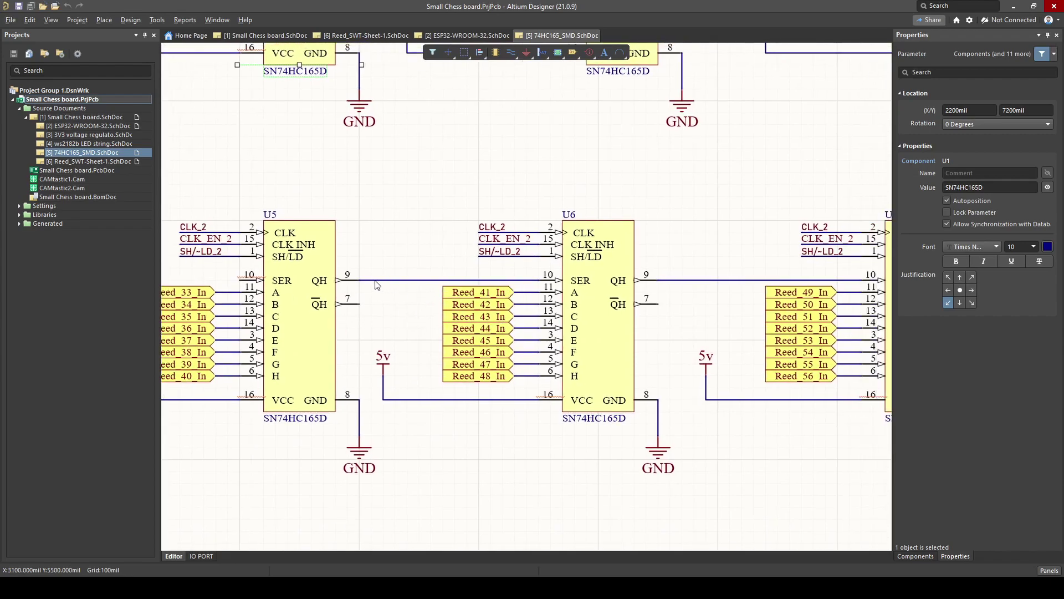
pyautogui.keyDown('ctrl'); pyautogui.scroll(-1, 563, 291); pyautogui.keyUp('ctrl')
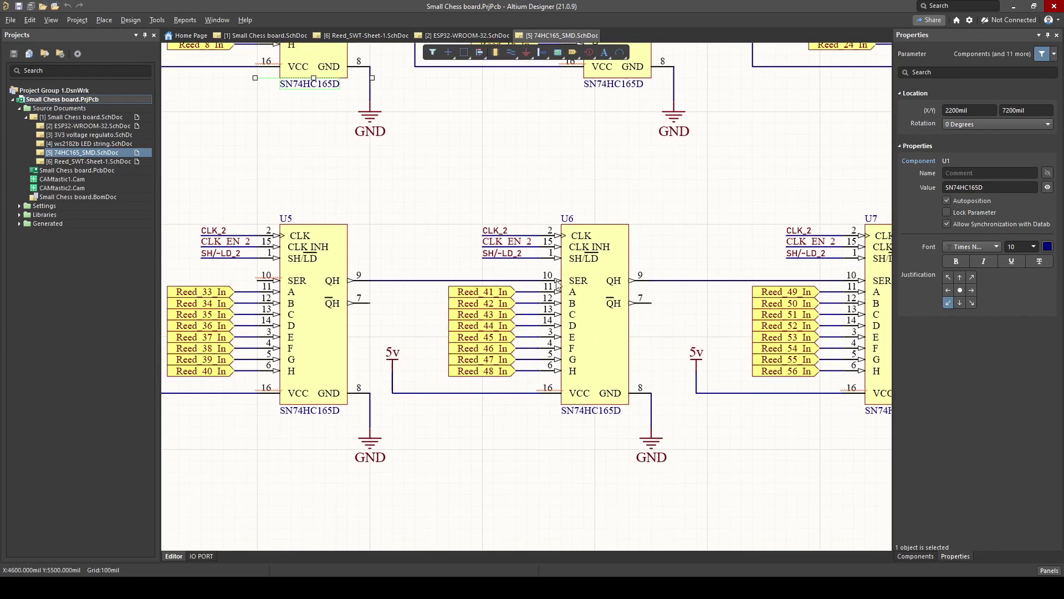
pyautogui.keyDown('ctrl'); pyautogui.scroll(-2, 353, 285); pyautogui.keyUp('ctrl')
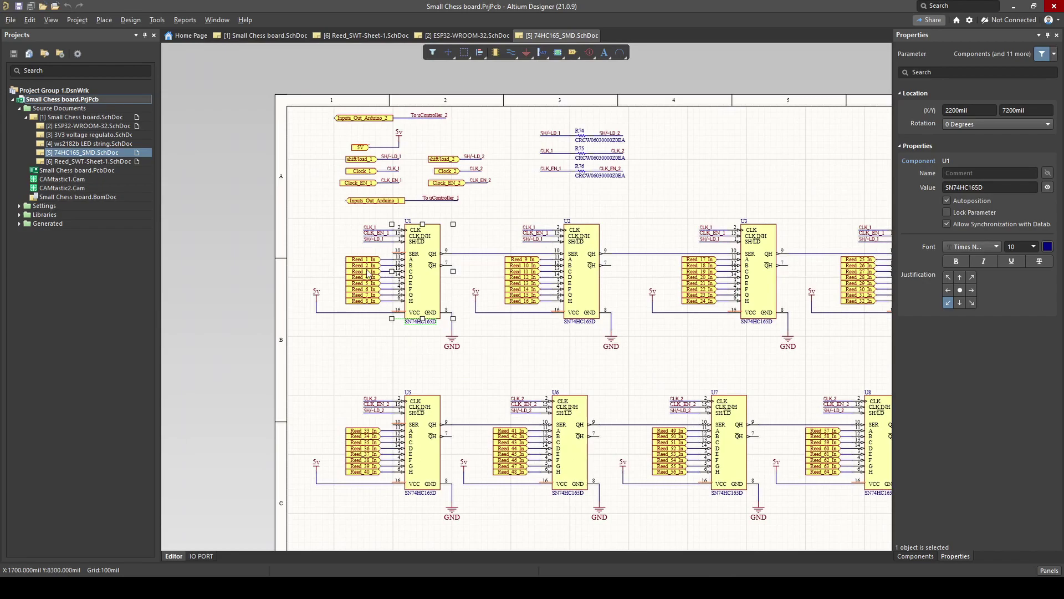
pyautogui.keyDown('ctrl'); pyautogui.scroll(1, 359, 280); pyautogui.keyUp('ctrl')
# - Reopen the Reed_SWT-Sheet-1 schematic and view the whole array of reed switch outputs
pyautogui.doubleClick(70, 161)
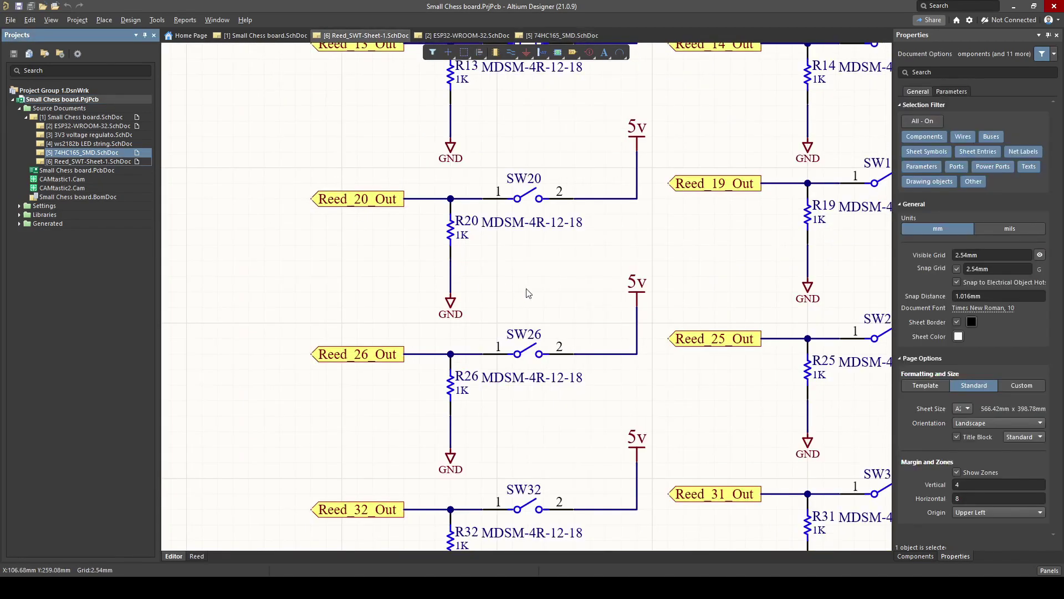
pyautogui.keyDown('ctrl'); pyautogui.scroll(-3, 642, 243); pyautogui.keyUp('ctrl')
pyautogui.moveTo(642, 243); pyautogui.dragTo(450, 220, button='right')
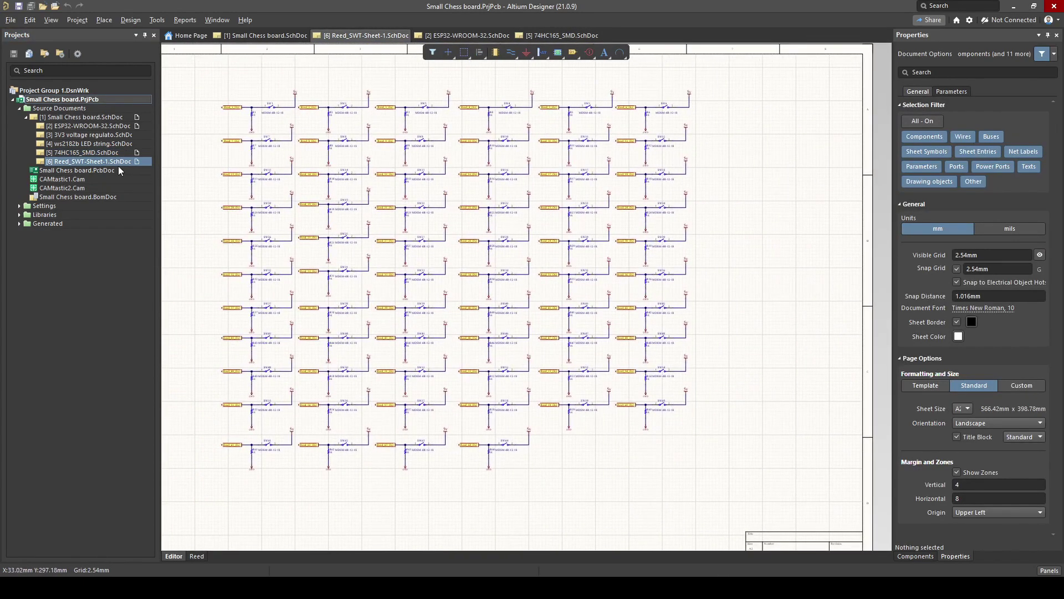
# - Switch back to the 74HC165_SMD schematic and review the reed inputs along the shift register rows
pyautogui.doubleClick(86, 152)
pyautogui.keyDown('ctrl'); pyautogui.scroll(-1, 599, 227); pyautogui.keyUp('ctrl')
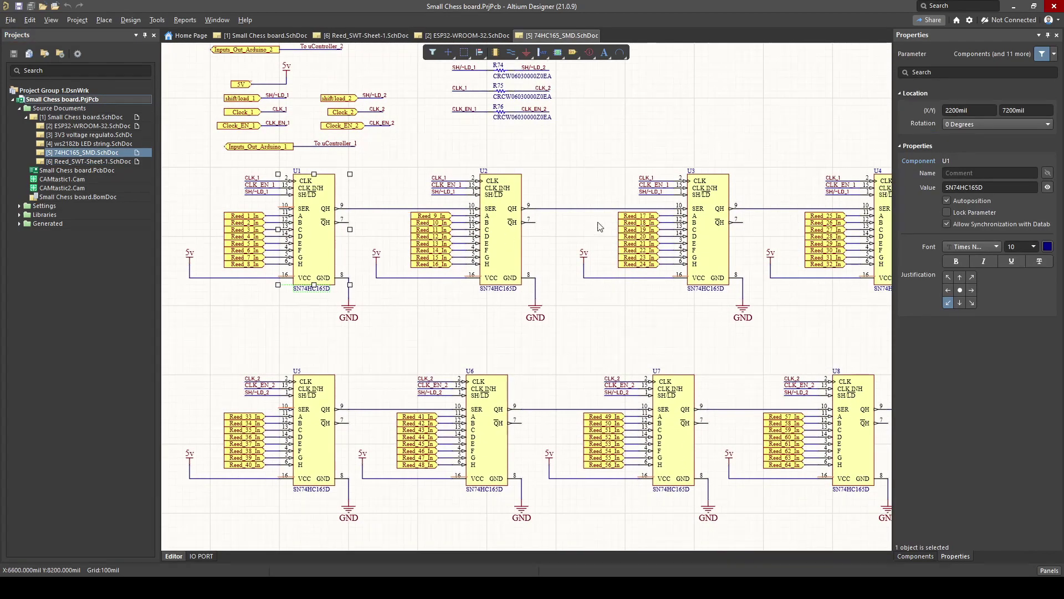
pyautogui.moveTo(637, 224); pyautogui.dragTo(433, 225, button='right')
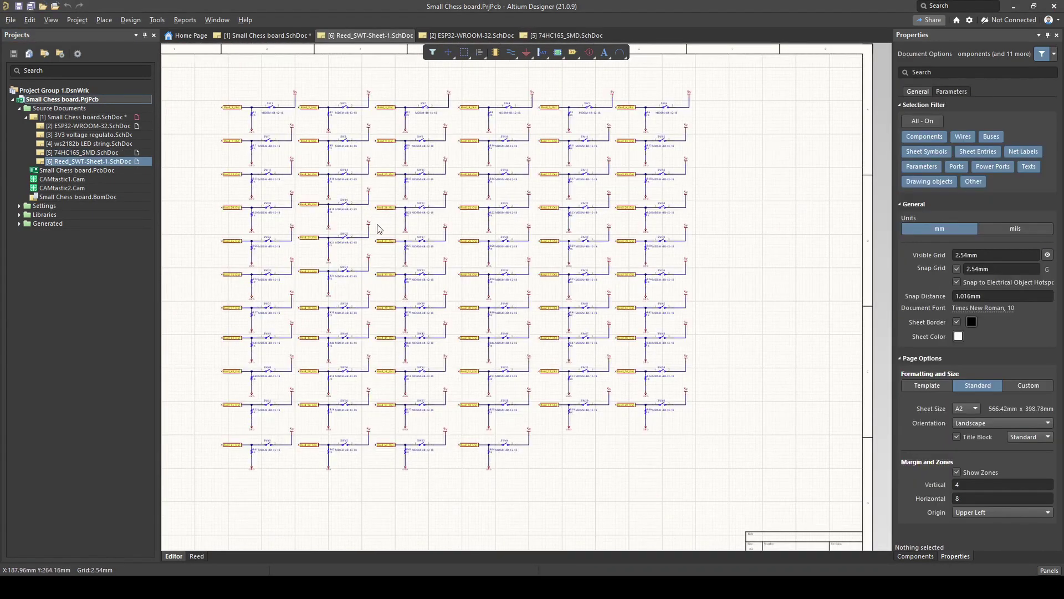
pyautogui.keyDown('ctrl'); pyautogui.scroll(1, 379, 226); pyautogui.keyUp('ctrl')
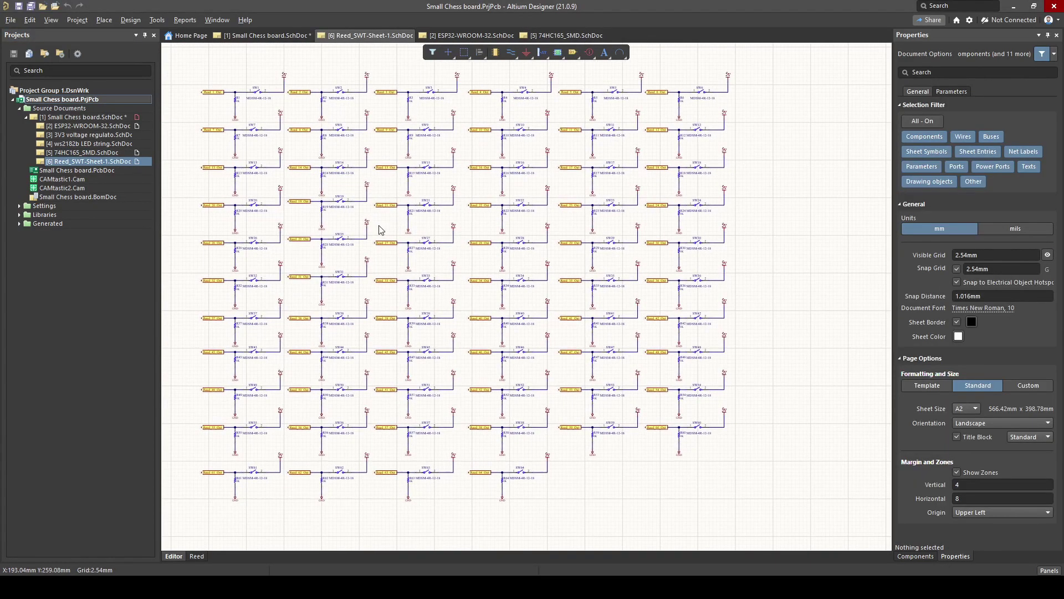
# - Inspect the SW24 reed switch circuit with its R24 pull-down resistor and Reed_24_Out port
pyautogui.moveTo(412, 201); pyautogui.dragTo(568, 269, button='right')
pyautogui.moveTo(653, 283); pyautogui.dragTo(435, 223, button='right')
pyautogui.keyDown('ctrl'); pyautogui.scroll(5, 615, 237); pyautogui.keyUp('ctrl')
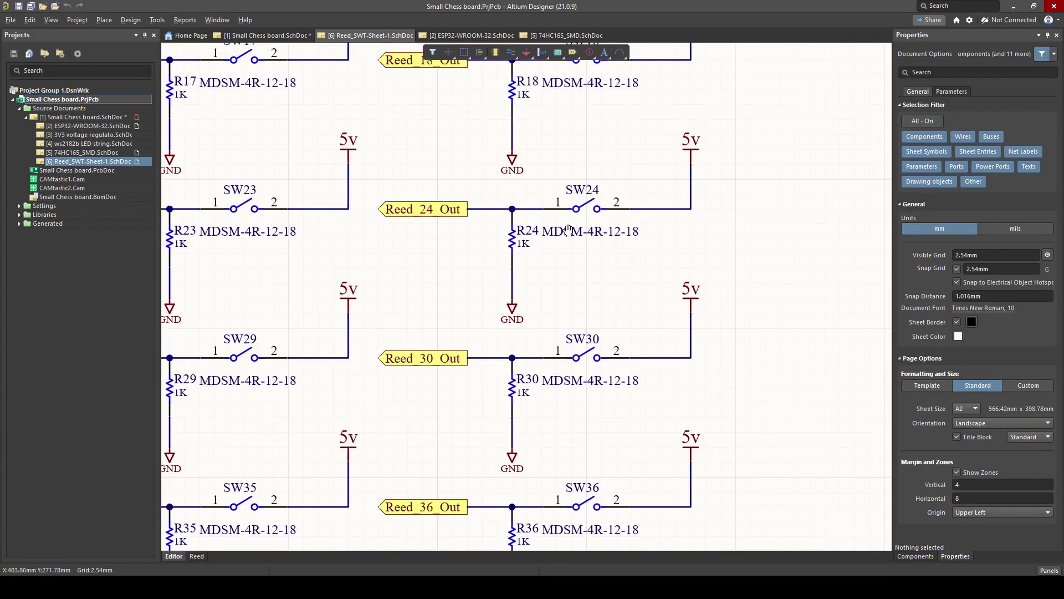
pyautogui.keyDown('ctrl'); pyautogui.scroll(2, 638, 191); pyautogui.keyUp('ctrl')
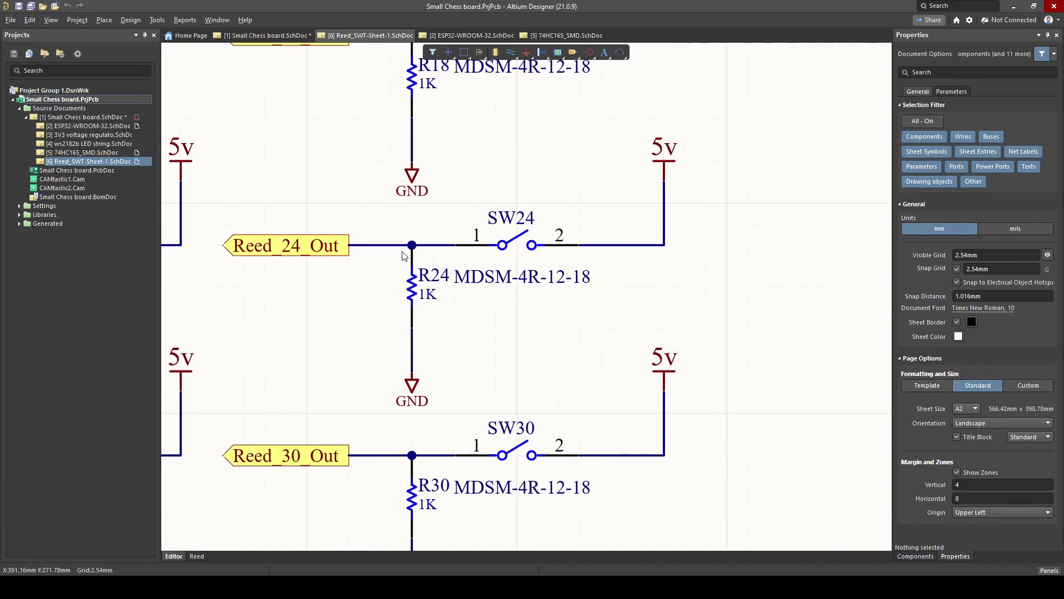
pyautogui.keyDown('ctrl'); pyautogui.scroll(-6, 294, 248); pyautogui.keyUp('ctrl')
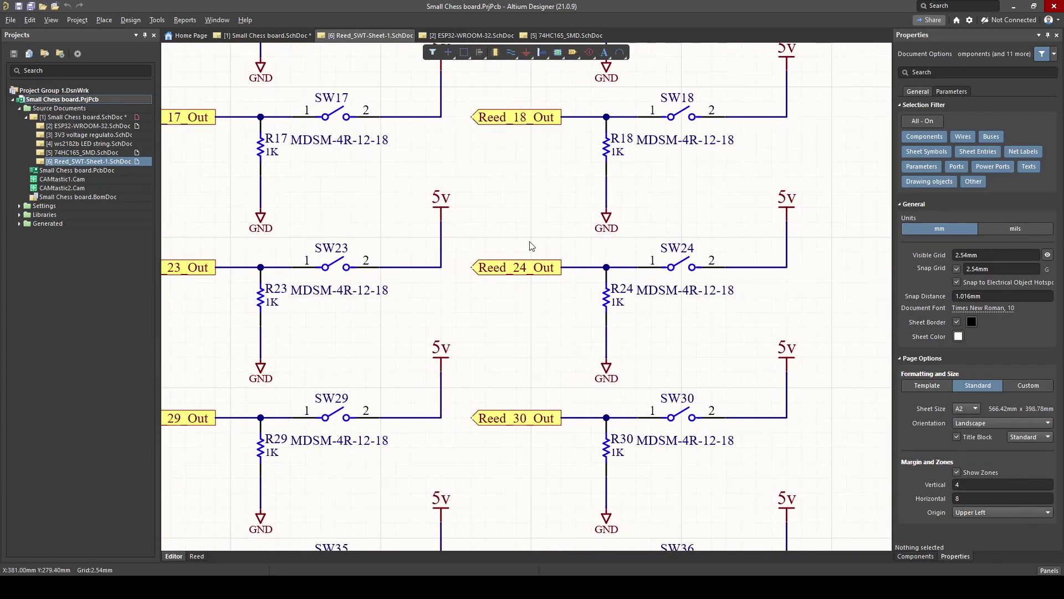
# - Review the remaining reed switch circuits across the columns, ending with the whole Reed_SWT-Sheet-1 array
pyautogui.moveTo(507, 263); pyautogui.dragTo(787, 239, button='right')
pyautogui.moveTo(413, 263); pyautogui.dragTo(722, 231, button='right')
pyautogui.moveTo(458, 264); pyautogui.dragTo(613, 199, button='right')
pyautogui.moveTo(558, 264); pyautogui.dragTo(554, 221, button='right')
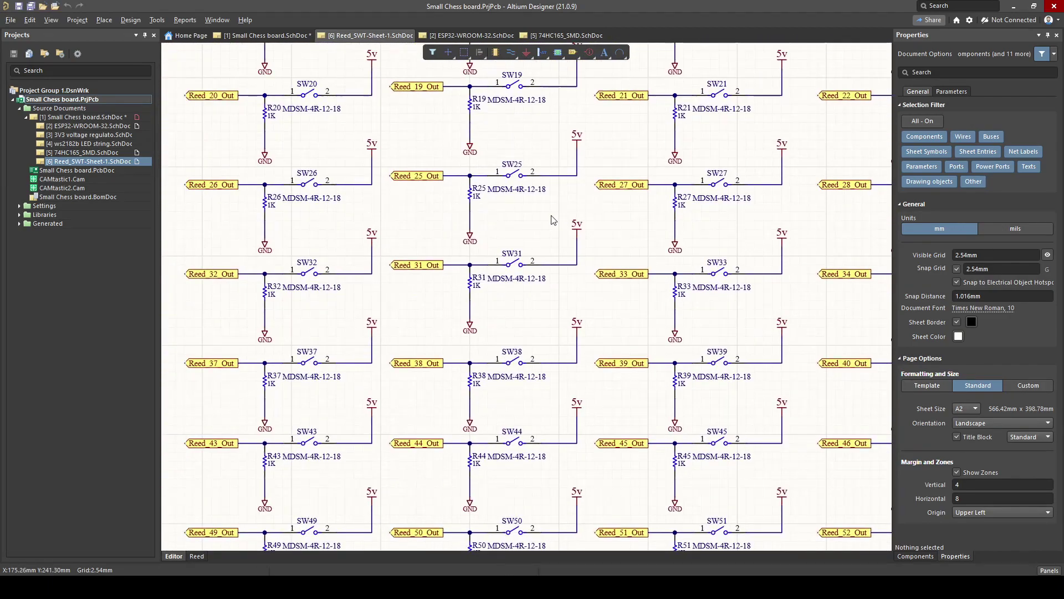
pyautogui.keyDown('ctrl'); pyautogui.scroll(-5, 538, 230); pyautogui.keyUp('ctrl')
pyautogui.moveTo(501, 243); pyautogui.dragTo(476, 274, button='right')
pyautogui.moveTo(647, 184); pyautogui.dragTo(521, 215, button='right')
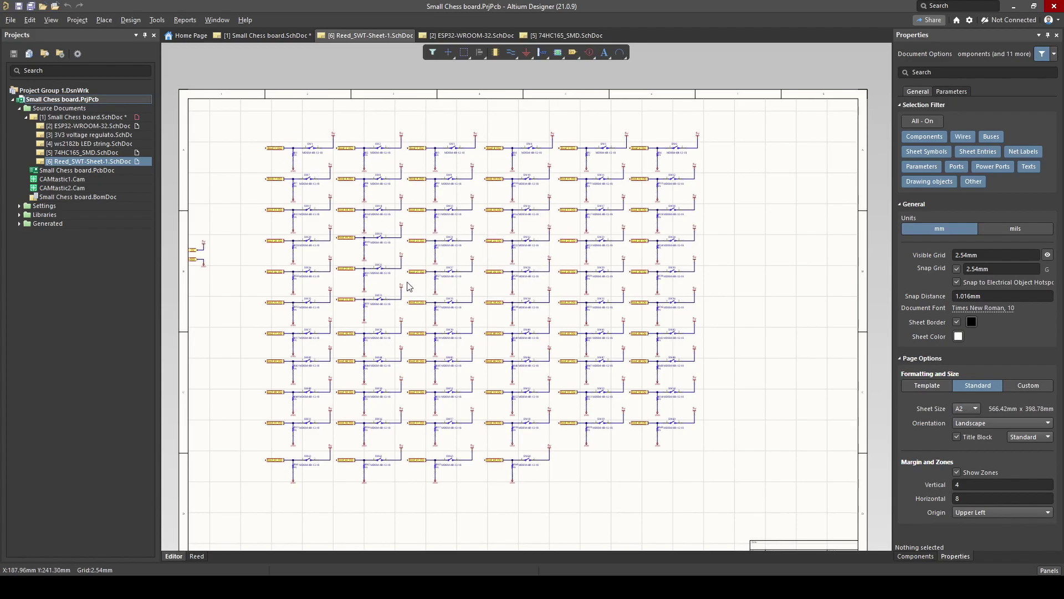
pyautogui.keyDown('ctrl'); pyautogui.scroll(1, 475, 323); pyautogui.keyUp('ctrl')
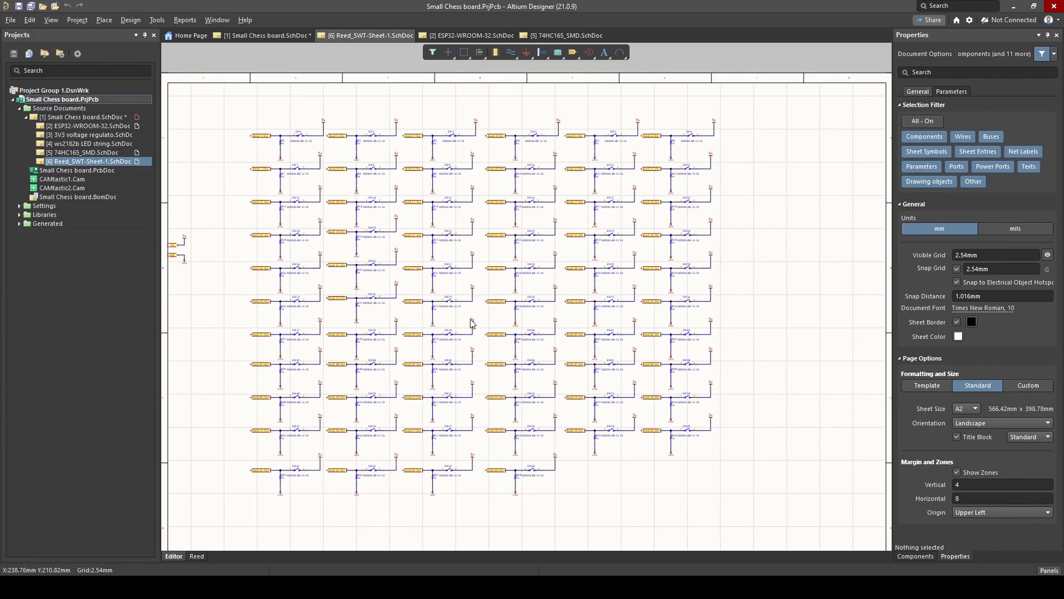
# - Check the top-level Small Chess board schematic, and return to the Reed_SWT-Sheet-1 switch array
pyautogui.click(84, 117)
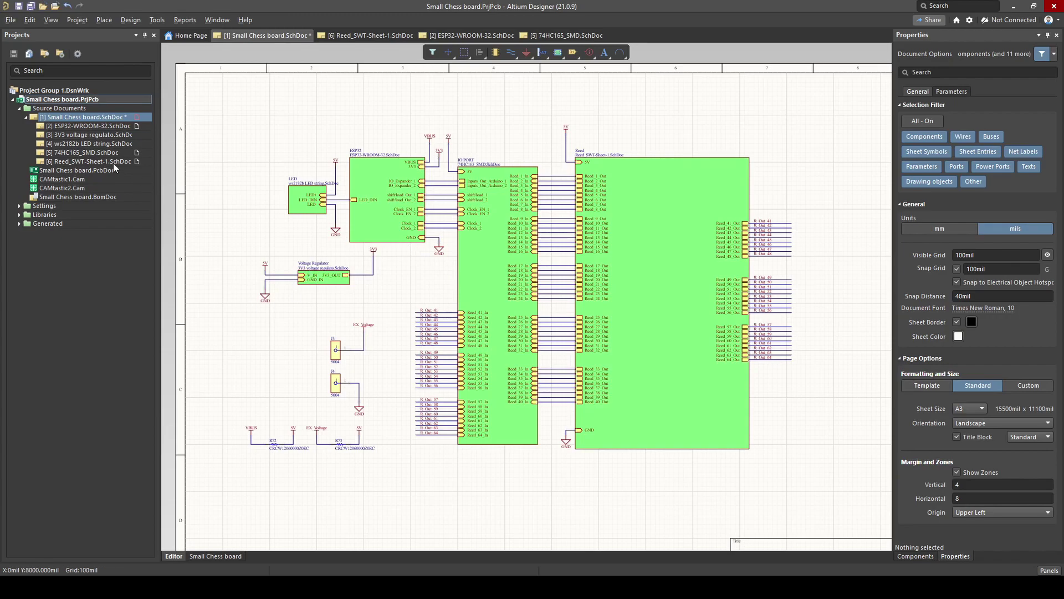
pyautogui.click(111, 161)
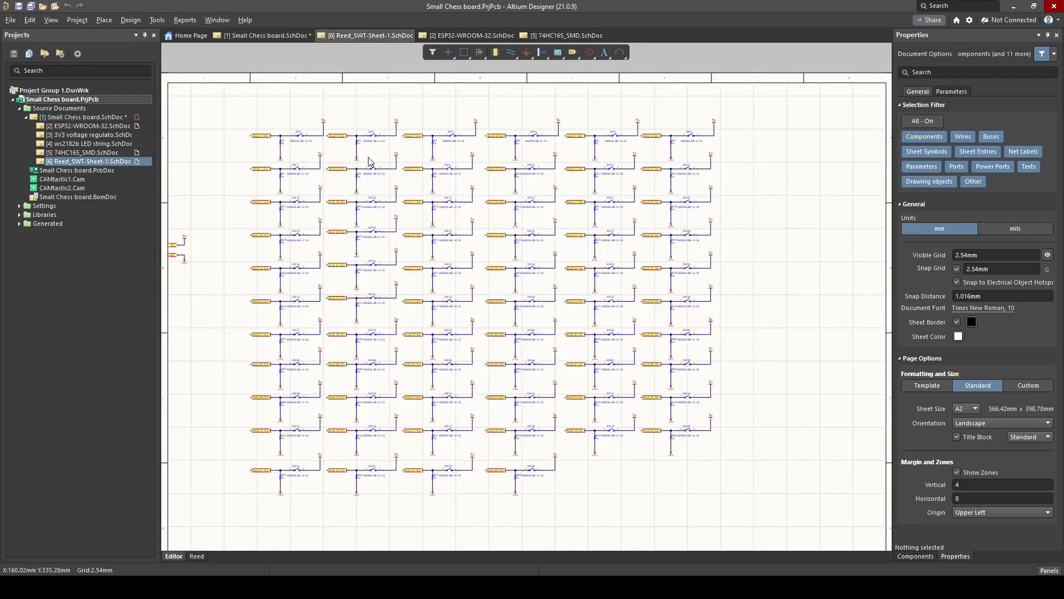
pyautogui.moveTo(370, 160); pyautogui.dragTo(429, 182, button='middle')
pyautogui.moveTo(437, 234); pyautogui.dragTo(404, 207, button='right')
pyautogui.moveTo(400, 202); pyautogui.dragTo(418, 218, button='middle')
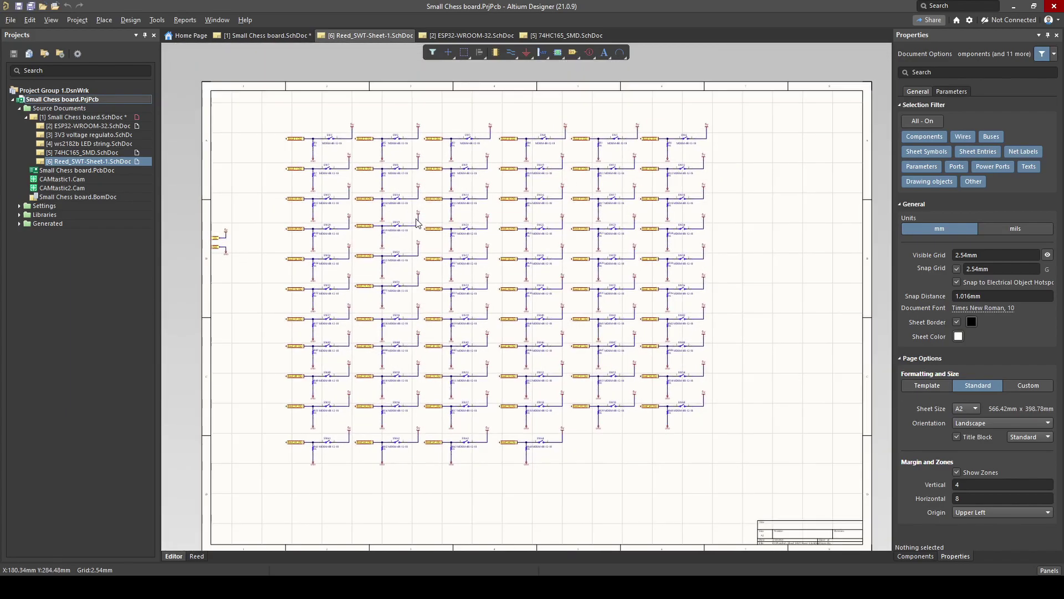
pyautogui.moveTo(418, 219); pyautogui.dragTo(435, 235, button='right')
pyautogui.moveTo(435, 235); pyautogui.dragTo(419, 236, button='middle')
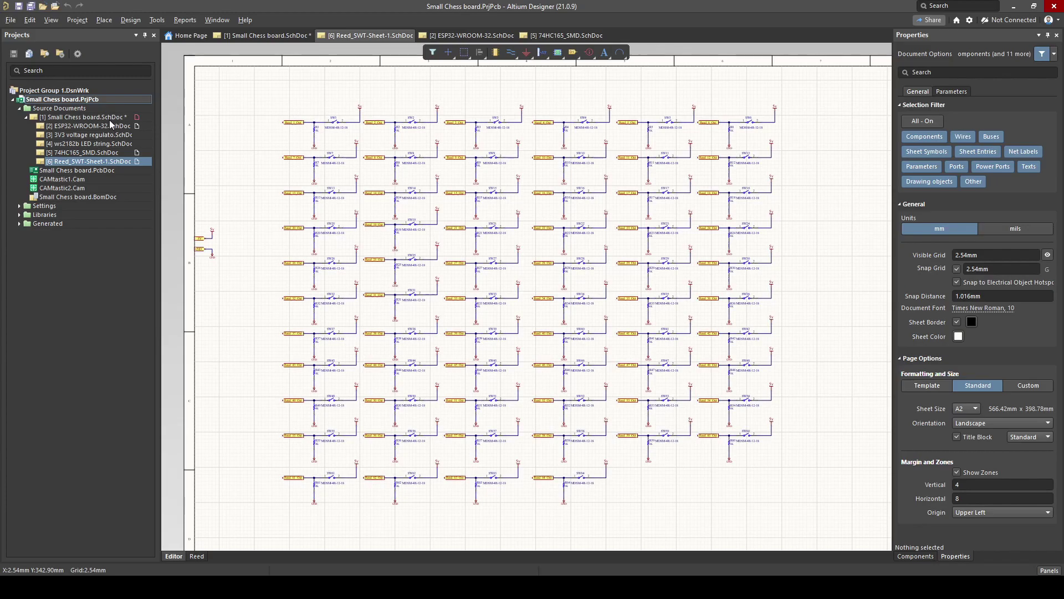
# - Open the 74HC165_SMD schematic and examine shift register U1 and its SN74HC165D part label
pyautogui.click(114, 157)
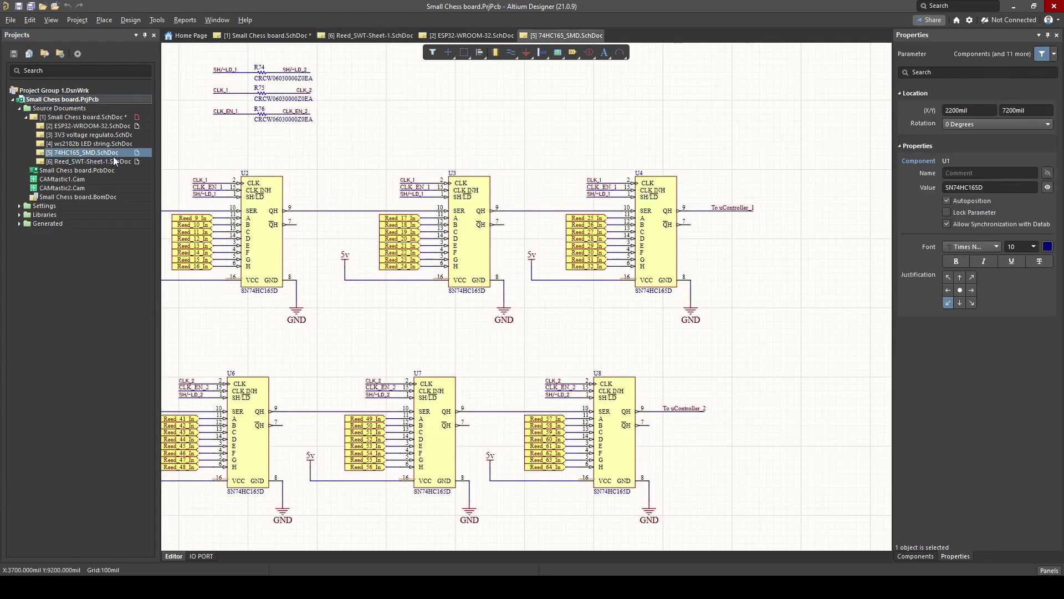
pyautogui.moveTo(335, 304); pyautogui.dragTo(359, 323, button='middle')
pyautogui.moveTo(359, 323); pyautogui.dragTo(553, 326, button='right')
pyautogui.moveTo(553, 326); pyautogui.dragTo(502, 327, button='middle')
pyautogui.moveTo(337, 288); pyautogui.dragTo(390, 298, button='right')
pyautogui.moveTo(381, 296); pyautogui.dragTo(385, 325, button='middle')
pyautogui.click(385, 324)
pyautogui.keyDown('ctrl'); pyautogui.scroll(3, 370, 272); pyautogui.keyUp('ctrl')
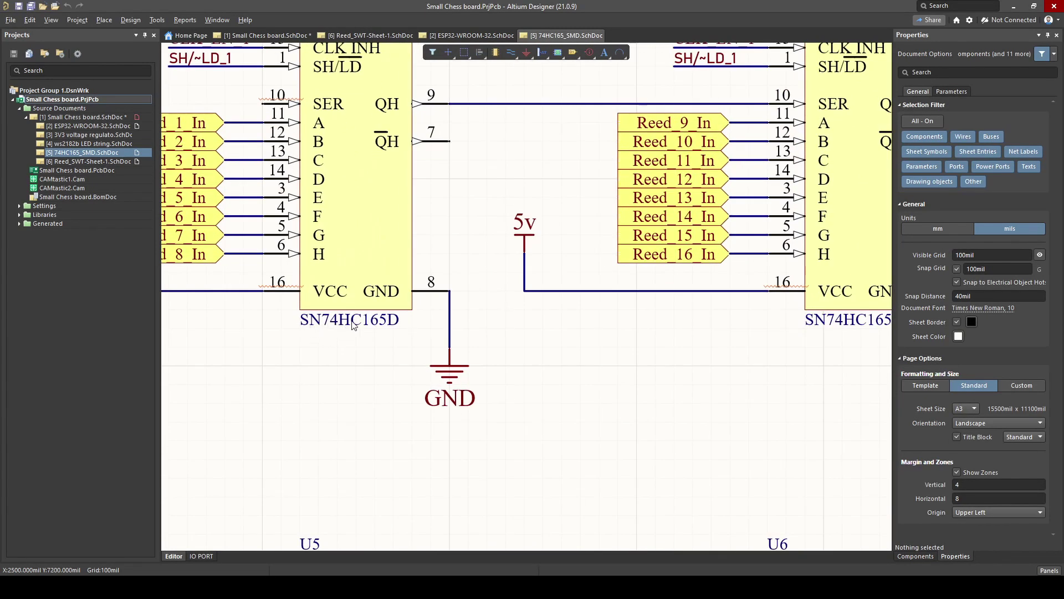
pyautogui.keyDown('ctrl'); pyautogui.scroll(-3, 388, 330); pyautogui.keyUp('ctrl')
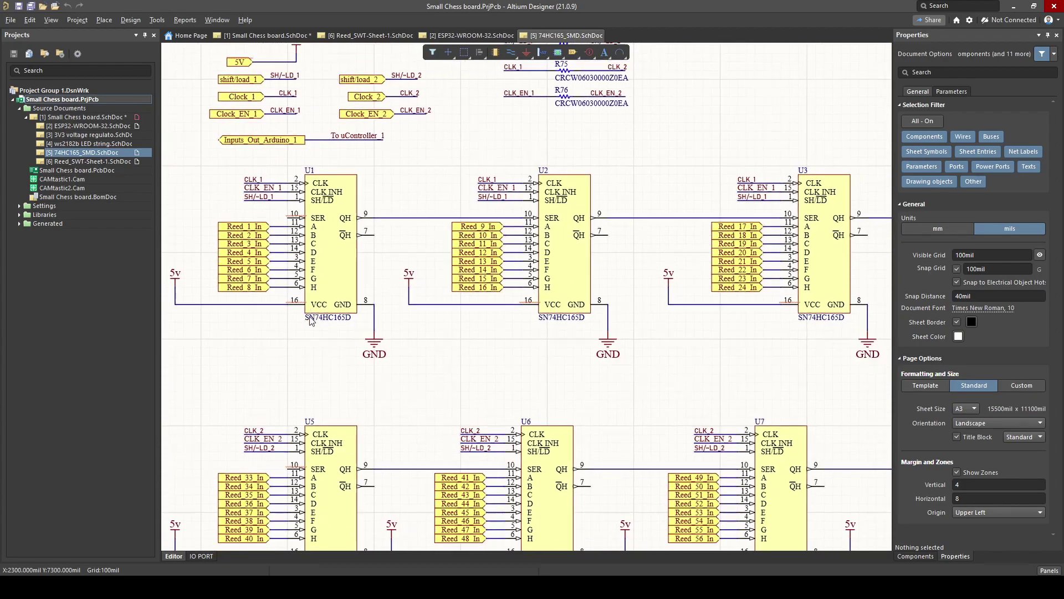
pyautogui.keyDown('ctrl'); pyautogui.scroll(2, 382, 327); pyautogui.keyUp('ctrl')
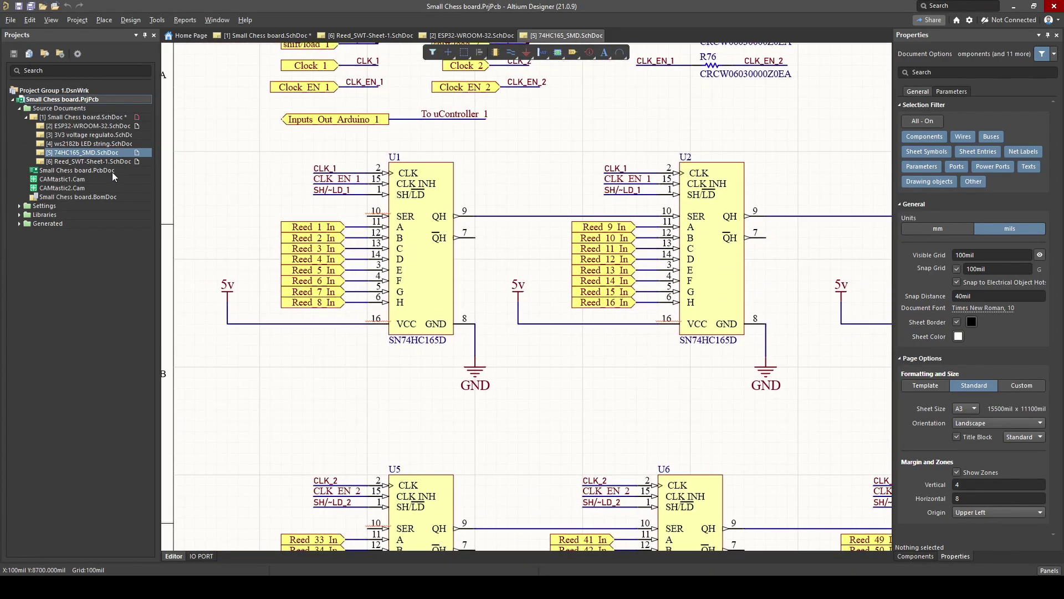
# - Follow the QH-to-SER chain from U1 through U2 and U3 to U4, checking the Reed_9_In to Reed_16_In ports
pyautogui.keyDown('ctrl'); pyautogui.scroll(1, 382, 260); pyautogui.keyUp('ctrl')
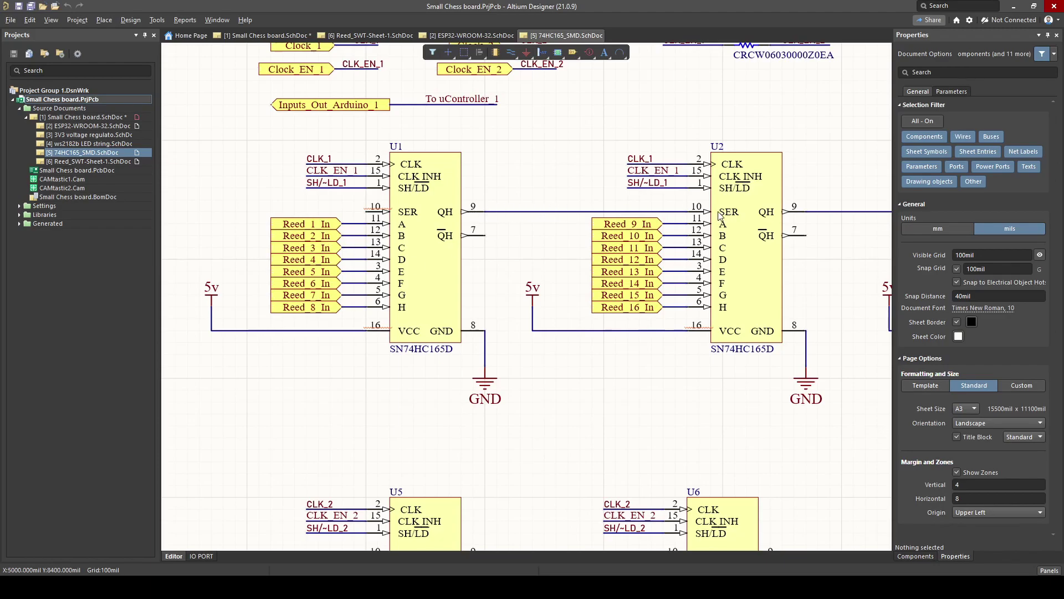
pyautogui.moveTo(718, 212); pyautogui.dragTo(718, 217, button='middle')
pyautogui.moveTo(717, 216); pyautogui.dragTo(573, 238, button='right')
pyautogui.moveTo(496, 257); pyautogui.dragTo(505, 239, button='middle')
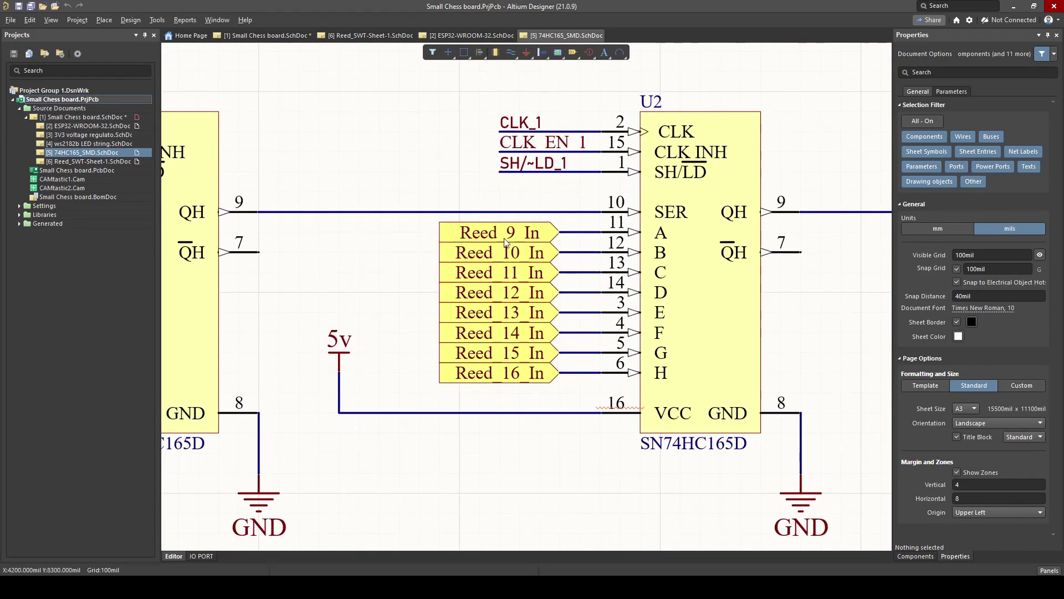
pyautogui.keyDown('ctrl'); pyautogui.scroll(-3, 680, 232); pyautogui.keyUp('ctrl')
pyautogui.moveTo(739, 248); pyautogui.dragTo(532, 267, button='right')
pyautogui.moveTo(744, 252); pyautogui.dragTo(488, 249, button='right')
pyautogui.keyDown('ctrl'); pyautogui.scroll(-4, 488, 248); pyautogui.keyUp('ctrl')
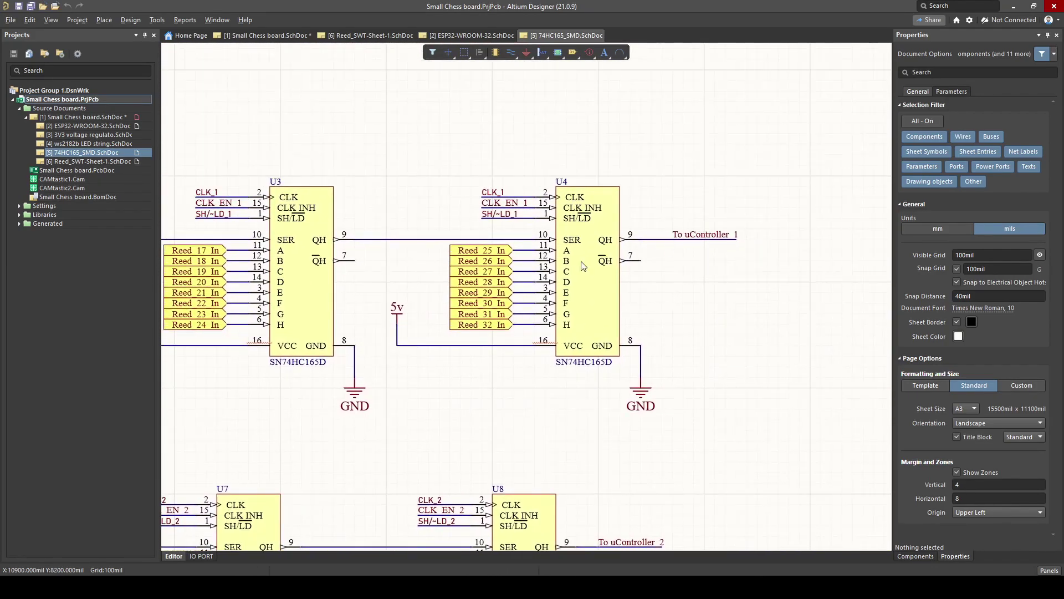
# - Retrace the upper register row from U1 to the To uController_1 net, and view both chains in full
pyautogui.moveTo(318, 286); pyautogui.dragTo(480, 287, button='right')
pyautogui.moveTo(281, 245); pyautogui.dragTo(401, 264, button='right')
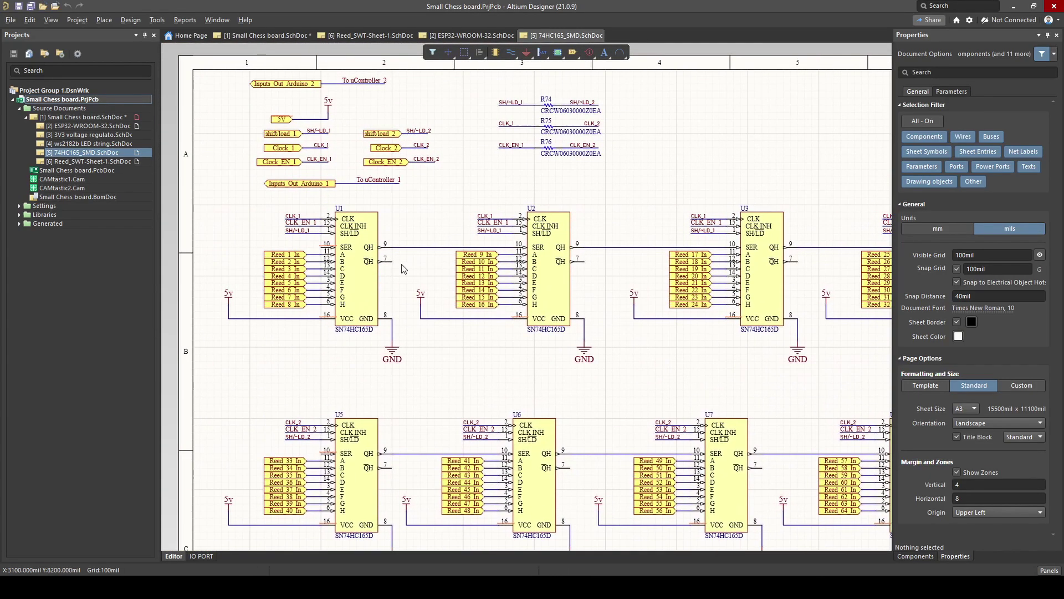
pyautogui.moveTo(676, 275); pyautogui.dragTo(411, 281, button='right')
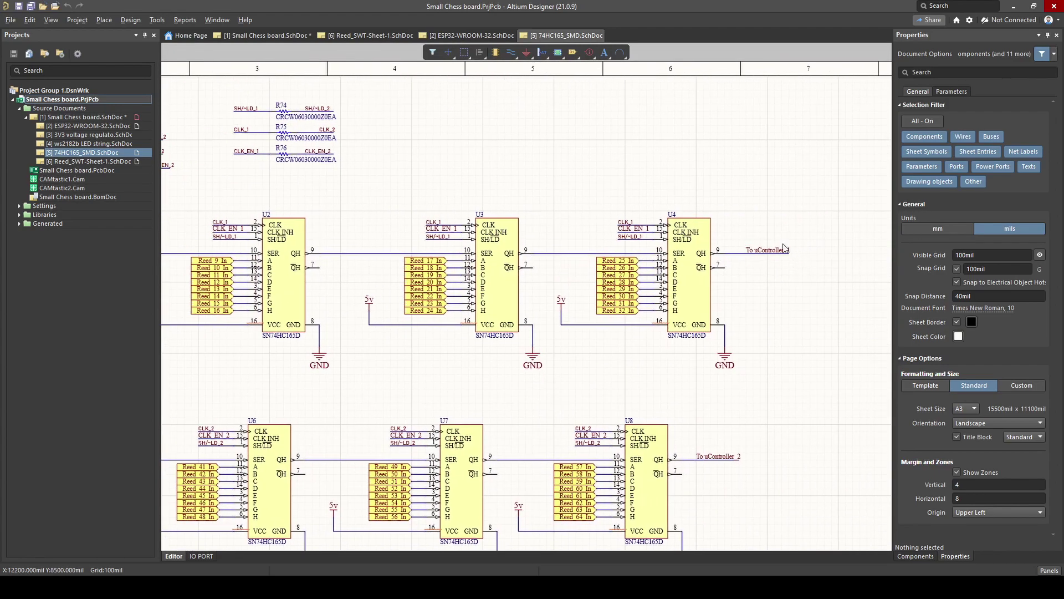
pyautogui.keyDown('ctrl'); pyautogui.scroll(-3, 341, 307); pyautogui.keyUp('ctrl')
pyautogui.keyDown('ctrl'); pyautogui.scroll(1, 341, 307); pyautogui.keyUp('ctrl')
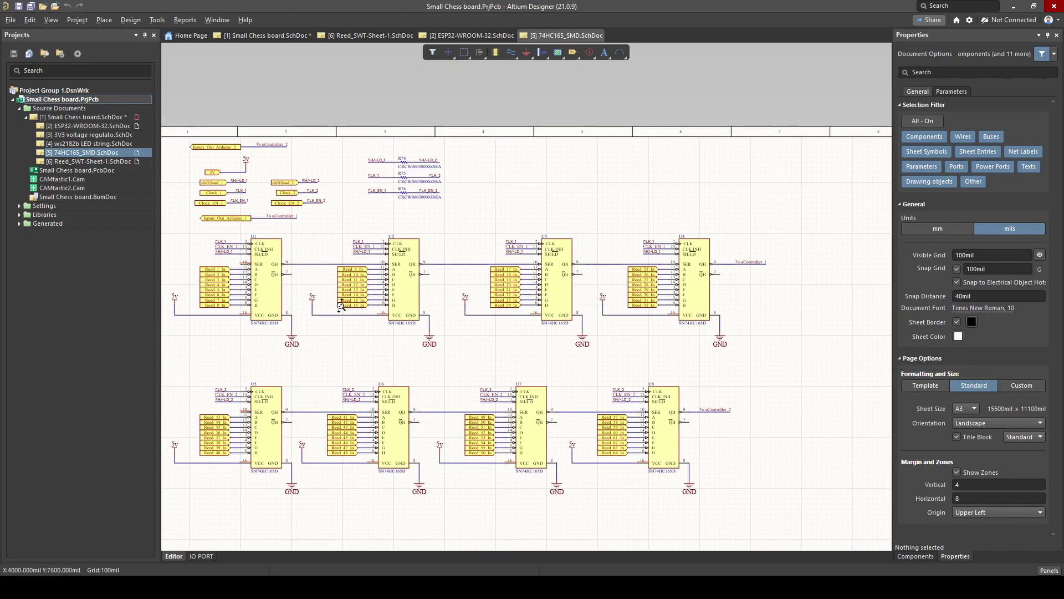
# - Inspect the Reed_1_In to Reed_8_In ports feeding the parallel inputs A to H of U1
pyautogui.moveTo(341, 306); pyautogui.dragTo(381, 304, button='right')
pyautogui.keyDown('ctrl'); pyautogui.scroll(1, 381, 305); pyautogui.keyUp('ctrl')
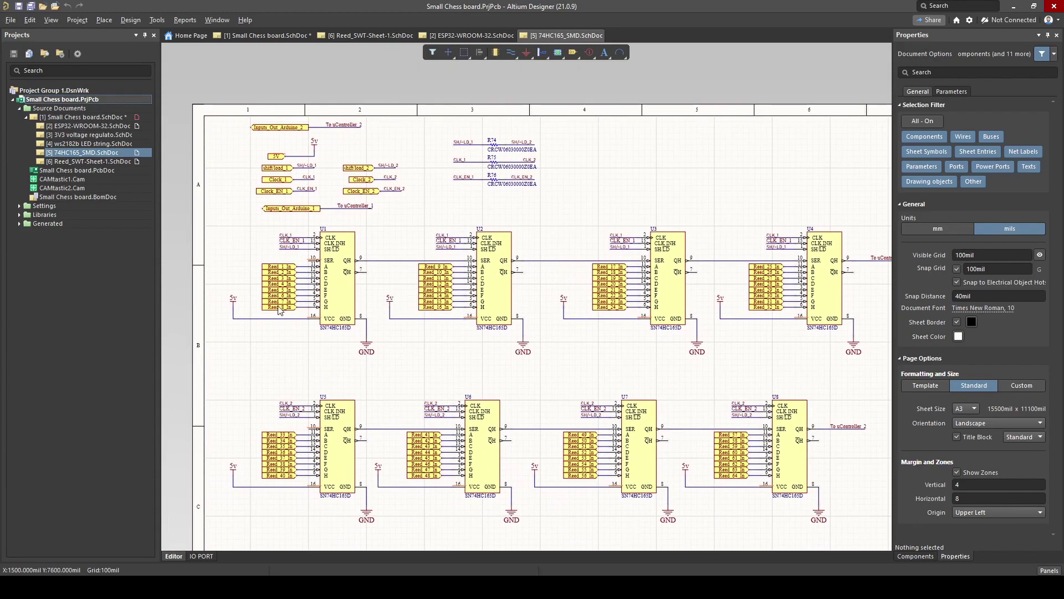
pyautogui.keyDown('ctrl'); pyautogui.scroll(1, 279, 311); pyautogui.keyUp('ctrl')
pyautogui.keyDown('ctrl'); pyautogui.scroll(1, 335, 330); pyautogui.keyUp('ctrl')
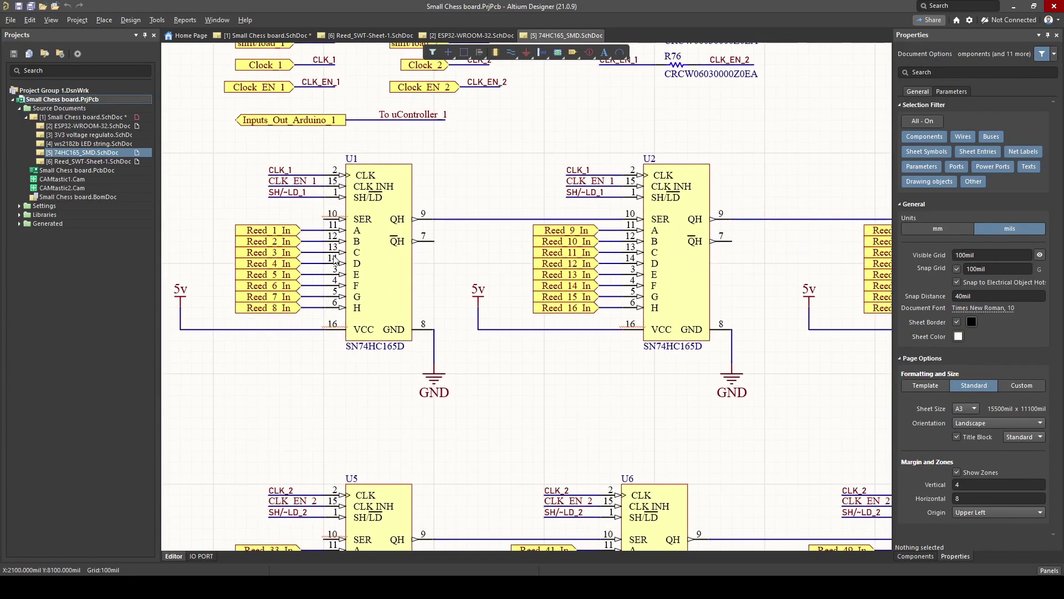
pyautogui.keyDown('ctrl'); pyautogui.scroll(1, 341, 252); pyautogui.keyUp('ctrl')
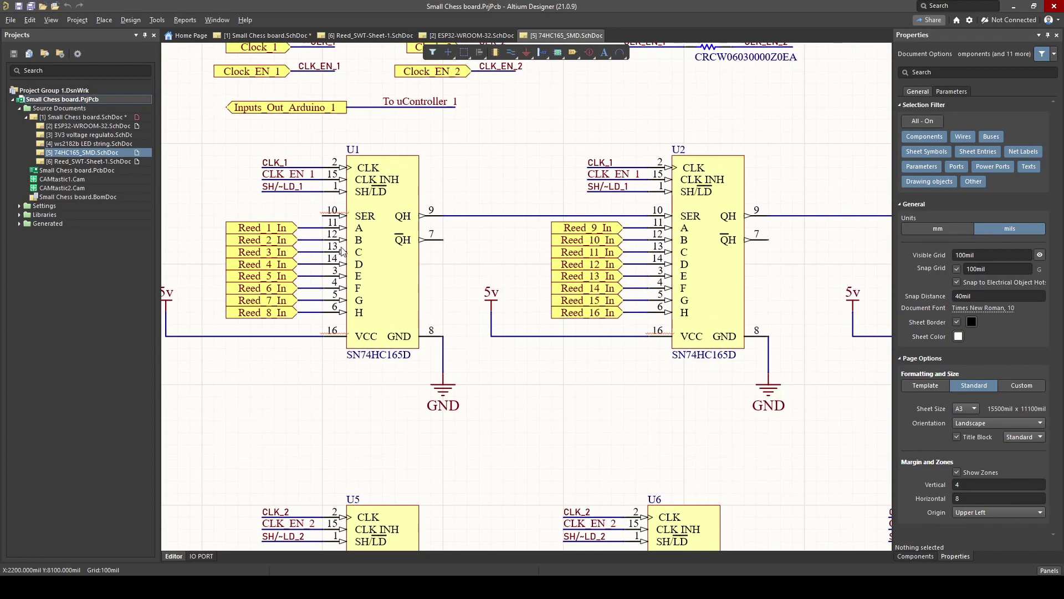
# - Survey both register rows, and examine the CLK_1, CLK_EN_1 and SH/~LD_1 control nets at U1
pyautogui.keyDown('ctrl'); pyautogui.scroll(-3, 446, 282); pyautogui.keyUp('ctrl')
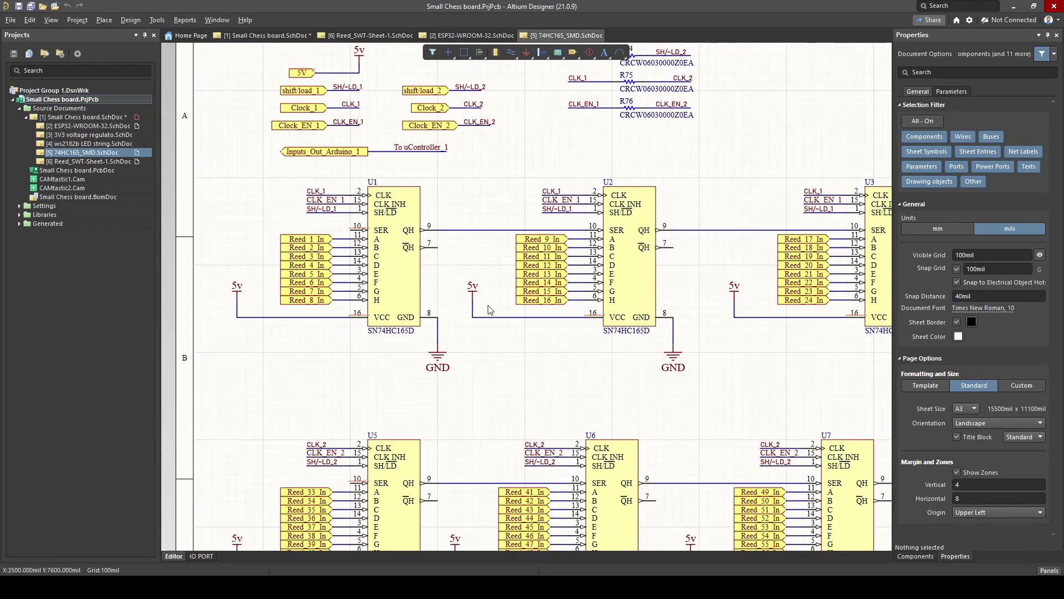
pyautogui.moveTo(515, 318); pyautogui.dragTo(441, 315, button='right')
pyautogui.keyDown('ctrl'); pyautogui.scroll(-4, 324, 278); pyautogui.keyUp('ctrl')
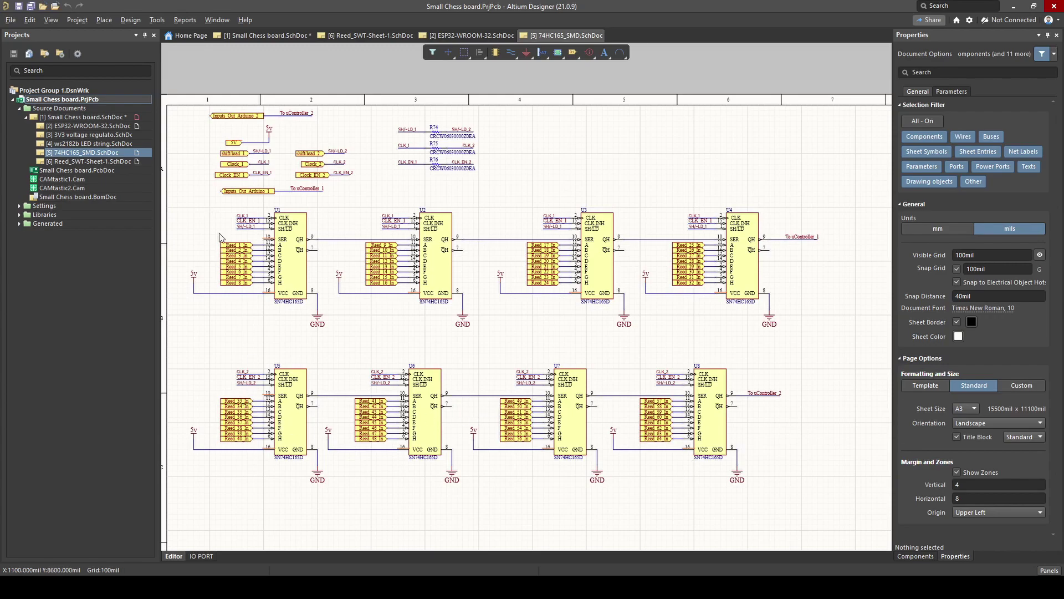
pyautogui.keyDown('ctrl'); pyautogui.scroll(2, 337, 404); pyautogui.keyUp('ctrl')
pyautogui.moveTo(358, 412); pyautogui.dragTo(444, 502, button='right')
pyautogui.keyDown('ctrl'); pyautogui.scroll(3, 380, 234); pyautogui.keyUp('ctrl')
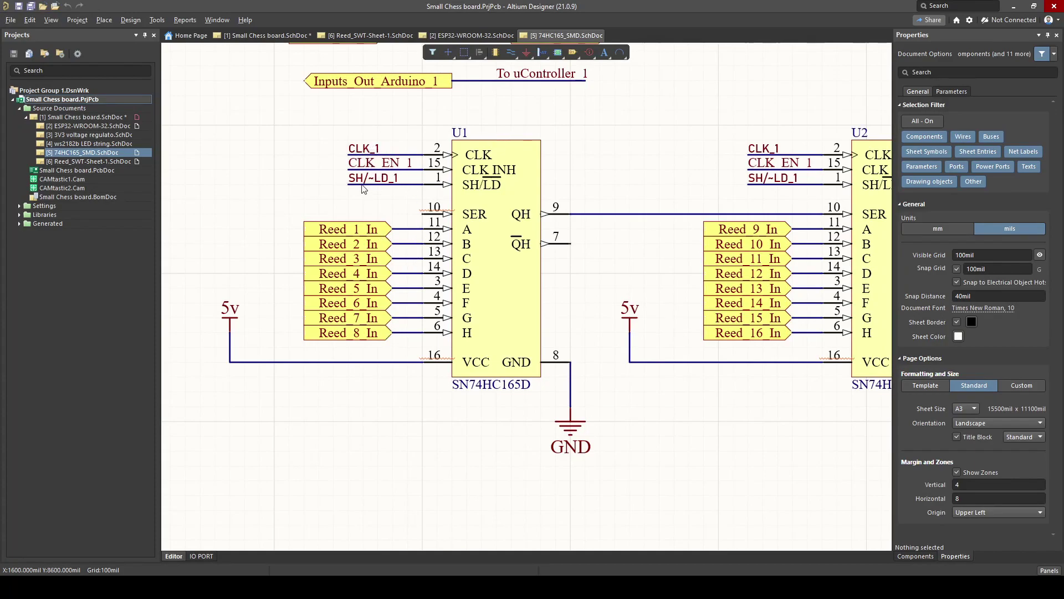
# - Trace the serial data path along the upper row from U1 to the To uController_1 output of U4
pyautogui.keyDown('ctrl'); pyautogui.scroll(-2, 391, 198); pyautogui.keyUp('ctrl')
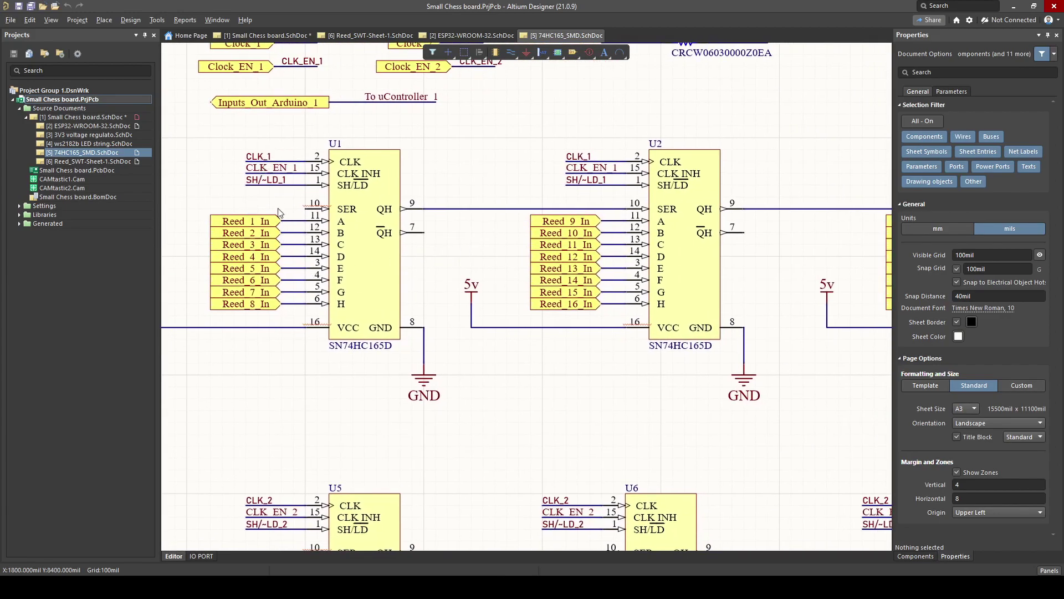
pyautogui.keyDown('ctrl'); pyautogui.scroll(-3, 750, 244); pyautogui.keyUp('ctrl')
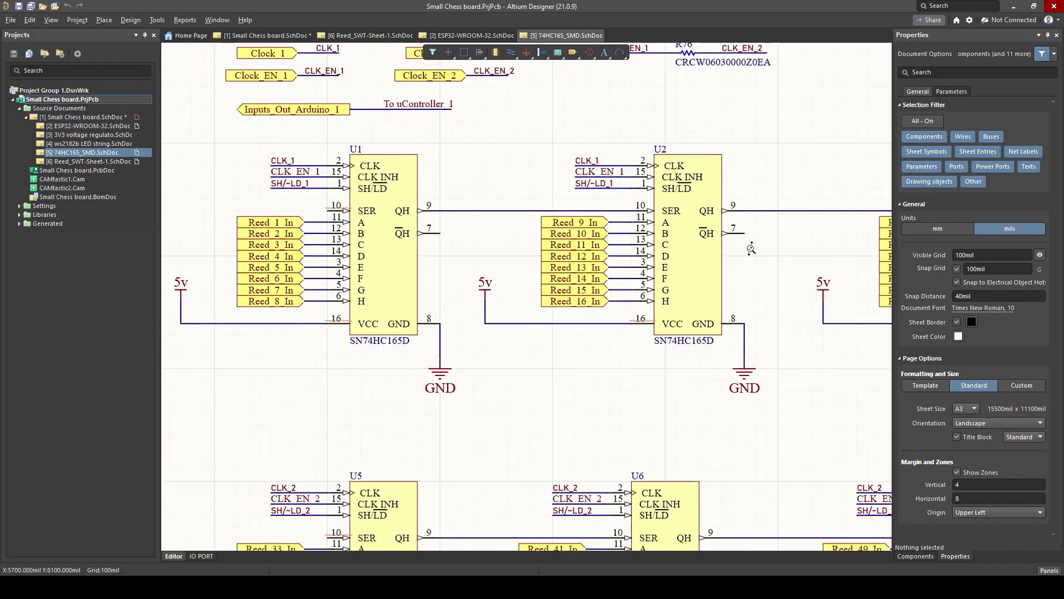
pyautogui.moveTo(789, 262); pyautogui.dragTo(529, 270, button='right')
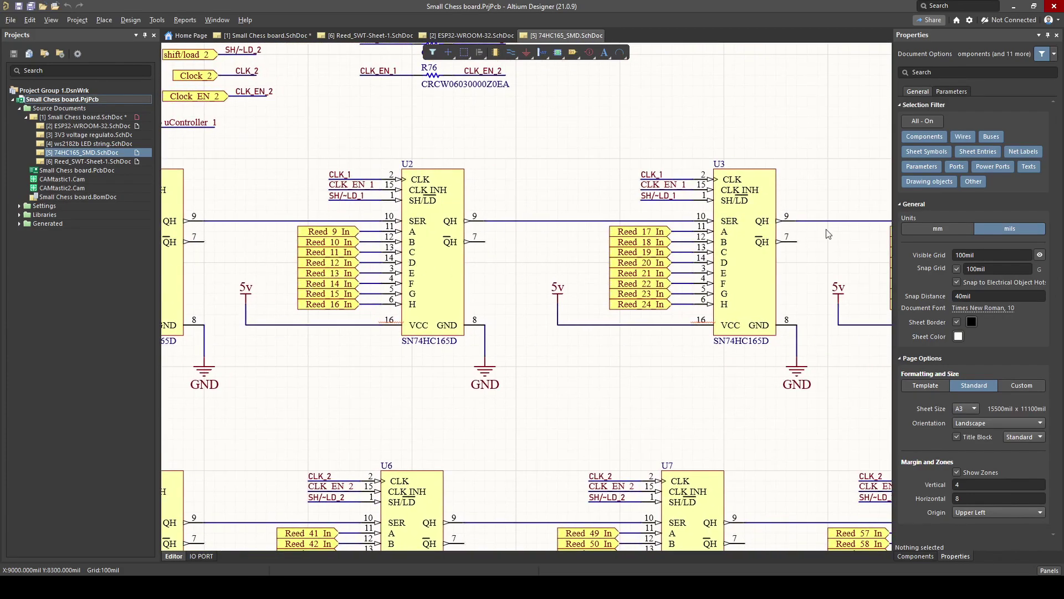
pyautogui.moveTo(858, 231); pyautogui.dragTo(462, 272, button='right')
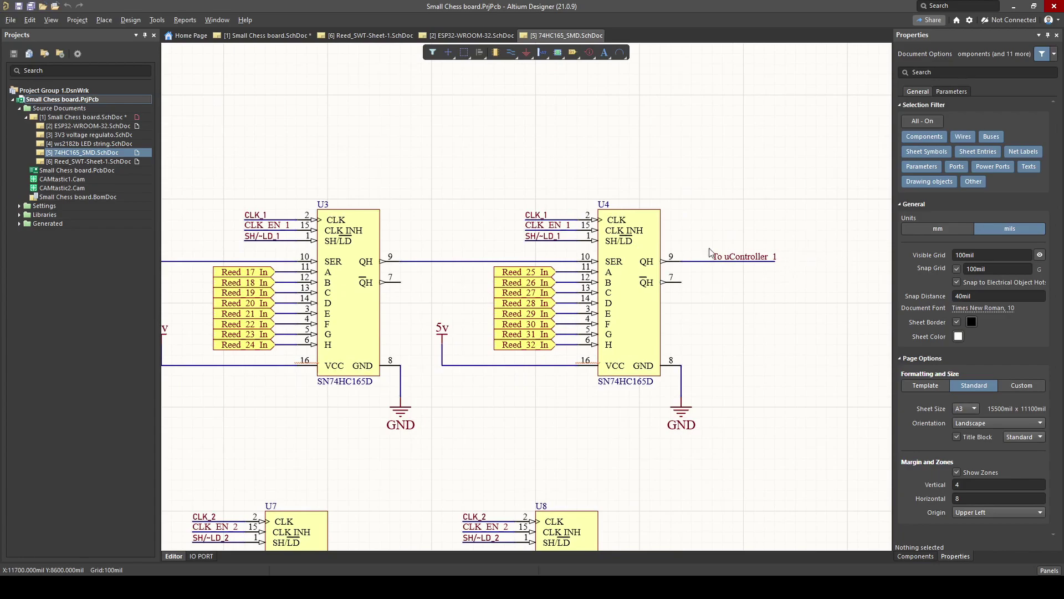
# - Inspect the IO_Expander, shift/load and clock ports on the ESP32-WROOM-32 schematic, and return to the 74HC165_SMD schematic
pyautogui.click(89, 126)
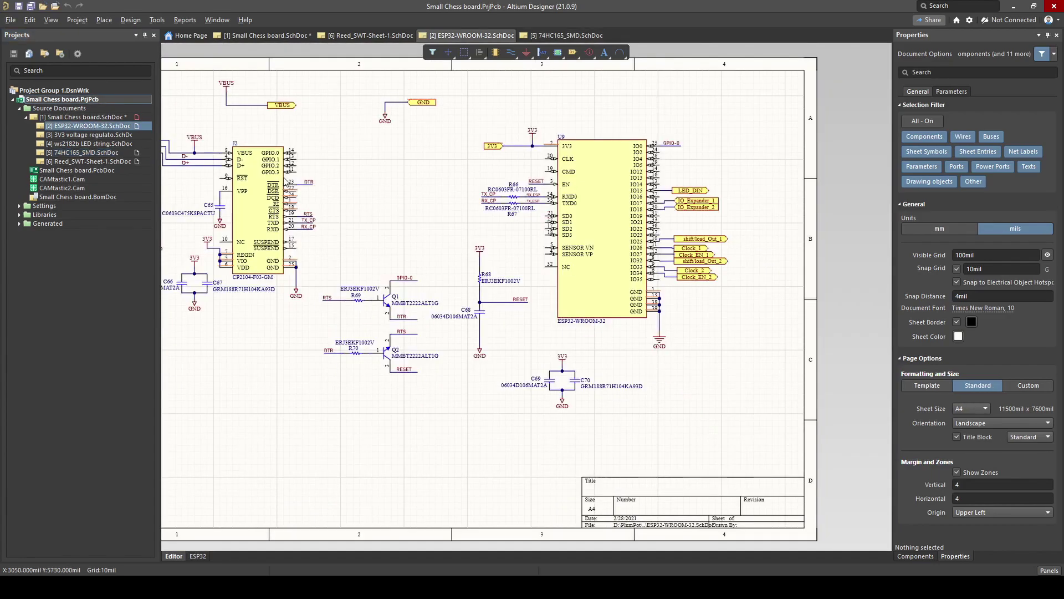
pyautogui.keyDown('ctrl'); pyautogui.scroll(5, 730, 248); pyautogui.keyUp('ctrl')
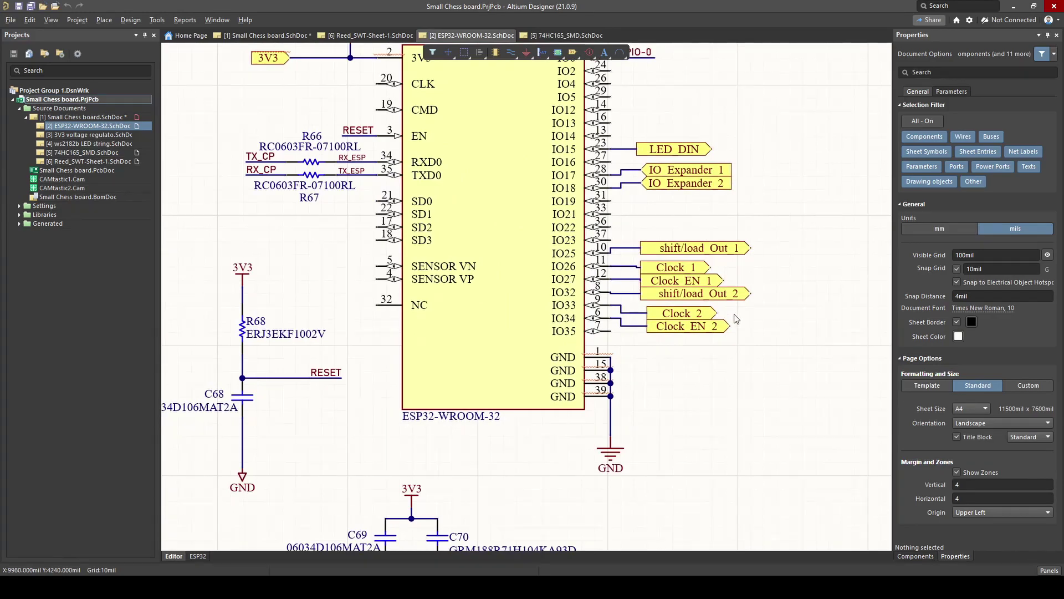
pyautogui.keyDown('ctrl'); pyautogui.scroll(-3, 610, 271); pyautogui.keyUp('ctrl')
pyautogui.keyDown('ctrl'); pyautogui.scroll(5, 573, 231); pyautogui.keyUp('ctrl')
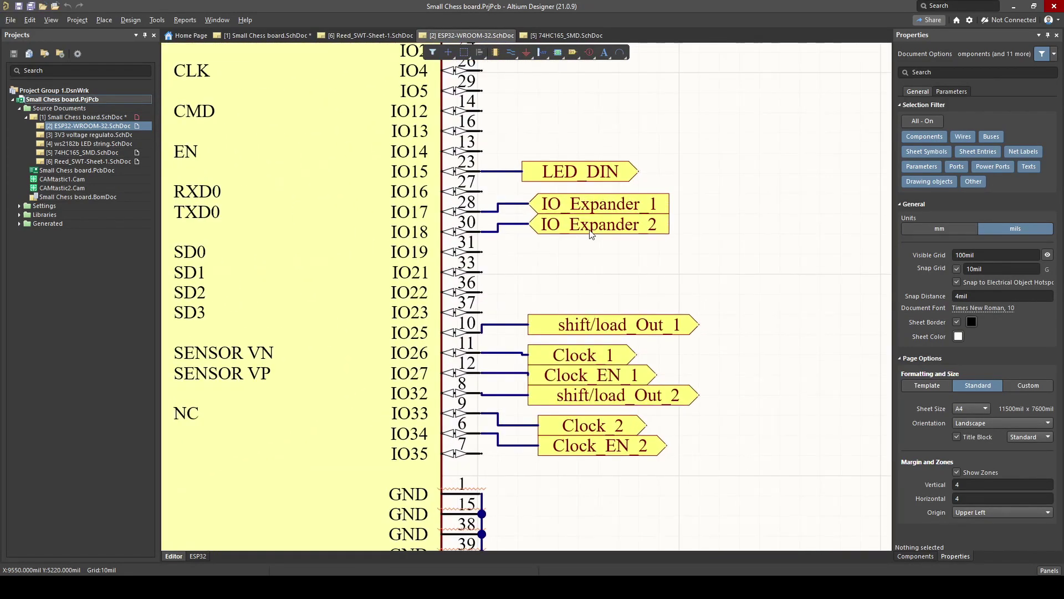
pyautogui.keyDown('ctrl'); pyautogui.scroll(-3, 500, 213); pyautogui.keyUp('ctrl')
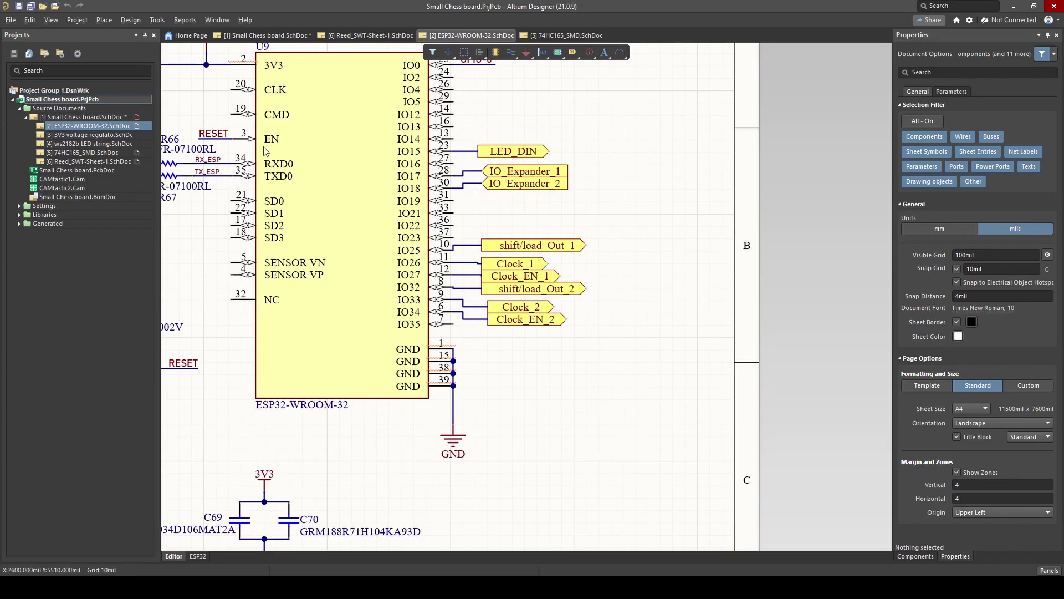
pyautogui.hotkey('ctrl', 'Tab')
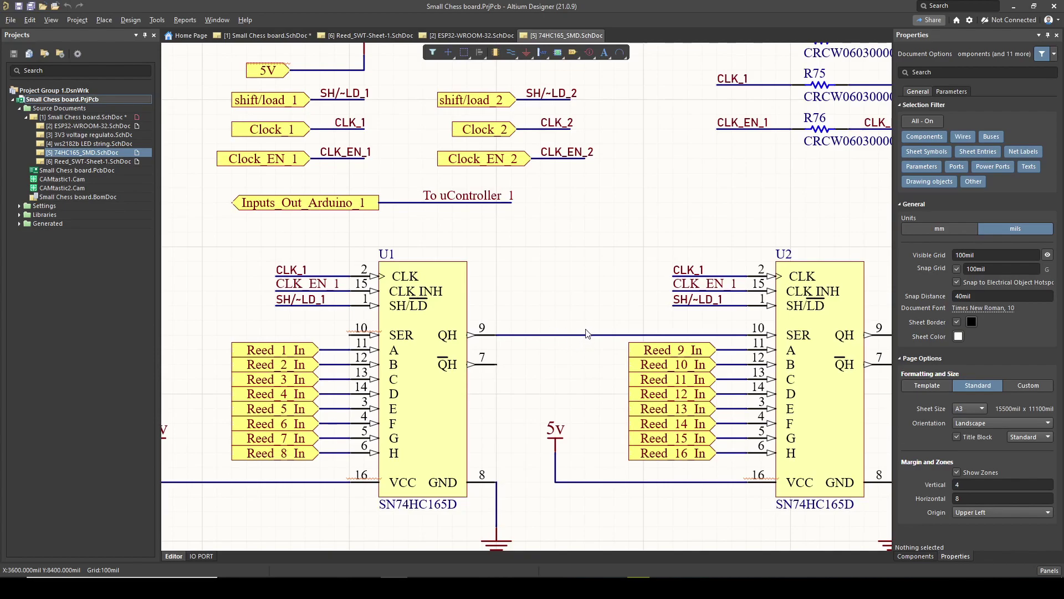
# - Examine the CLK_1, CLK_EN_1 and SH/~LD_1 nets at U1 and its reed inputs alongside those of U2
pyautogui.keyDown('ctrl'); pyautogui.scroll(-2, 793, 347); pyautogui.keyUp('ctrl')
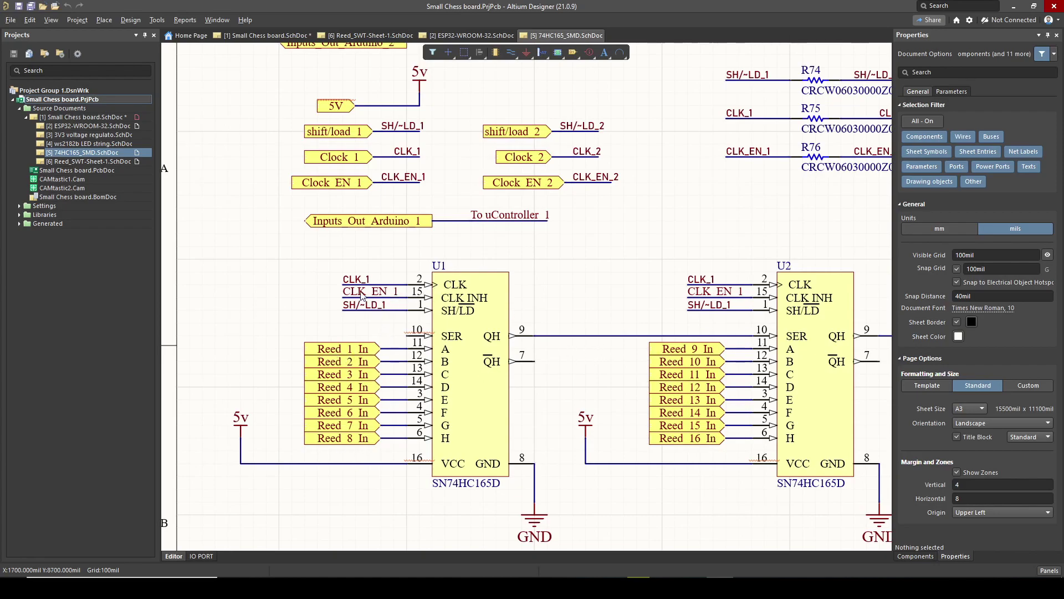
pyautogui.keyDown('ctrl'); pyautogui.scroll(3, 368, 289); pyautogui.keyUp('ctrl')
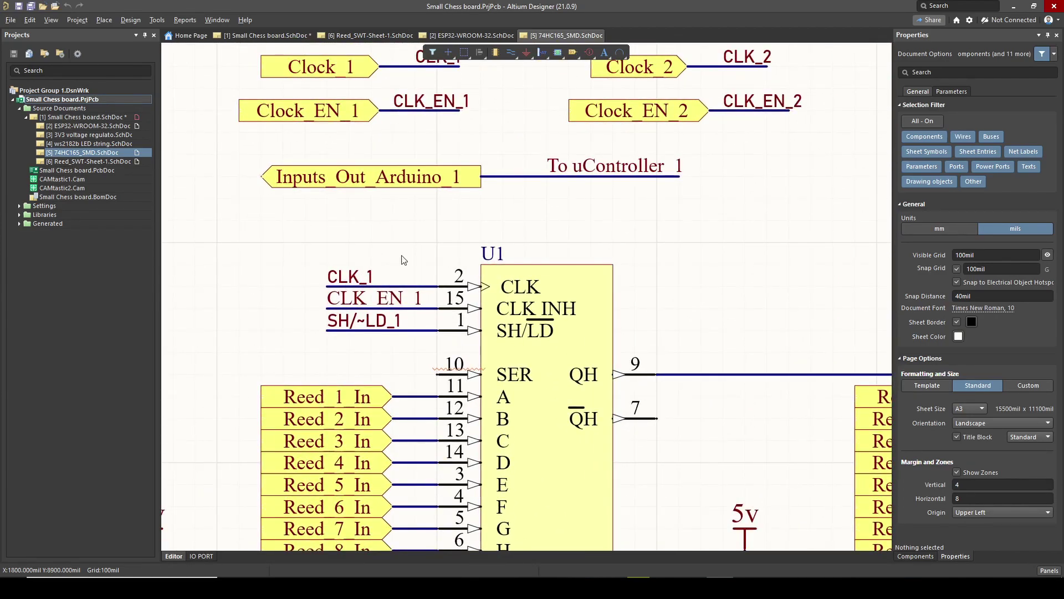
pyautogui.keyDown('ctrl'); pyautogui.scroll(-2, 405, 319); pyautogui.keyUp('ctrl')
pyautogui.scroll(-1, 406, 319)
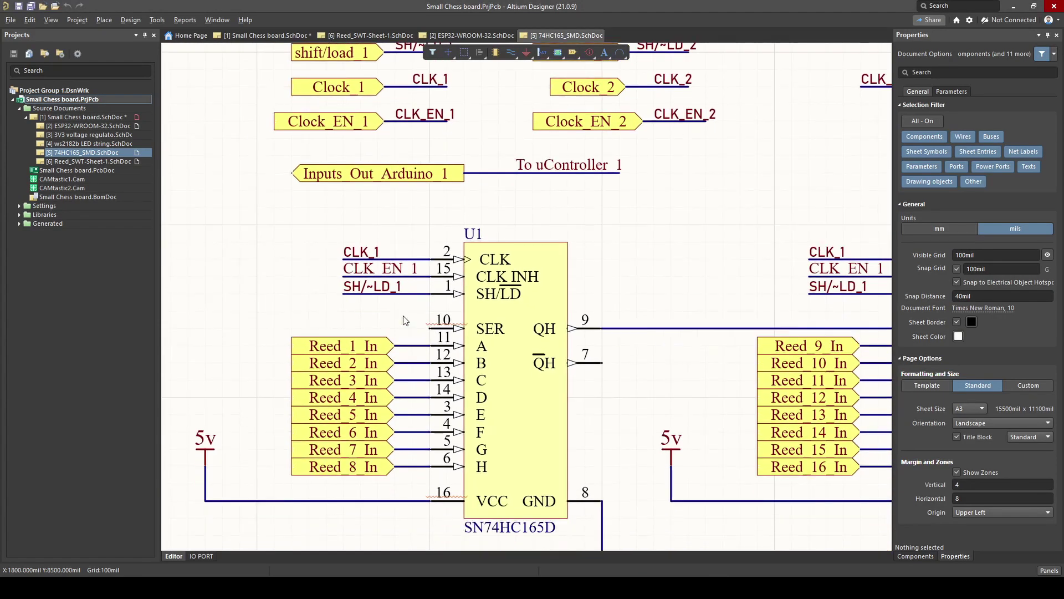
pyautogui.keyDown('ctrl'); pyautogui.scroll(1, 370, 401); pyautogui.keyUp('ctrl')
pyautogui.keyDown('ctrl'); pyautogui.scroll(-1, 370, 400); pyautogui.keyUp('ctrl')
pyautogui.moveTo(837, 362); pyautogui.dragTo(673, 351, button='right')
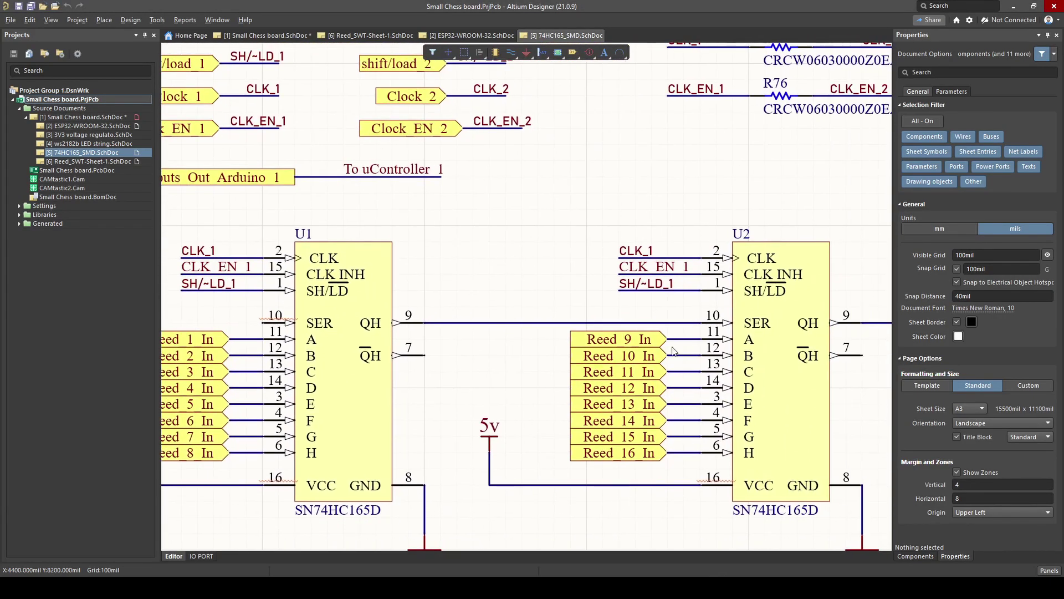
pyautogui.keyDown('shift'); pyautogui.hscroll(-3, 456, 302); pyautogui.keyUp('shift')
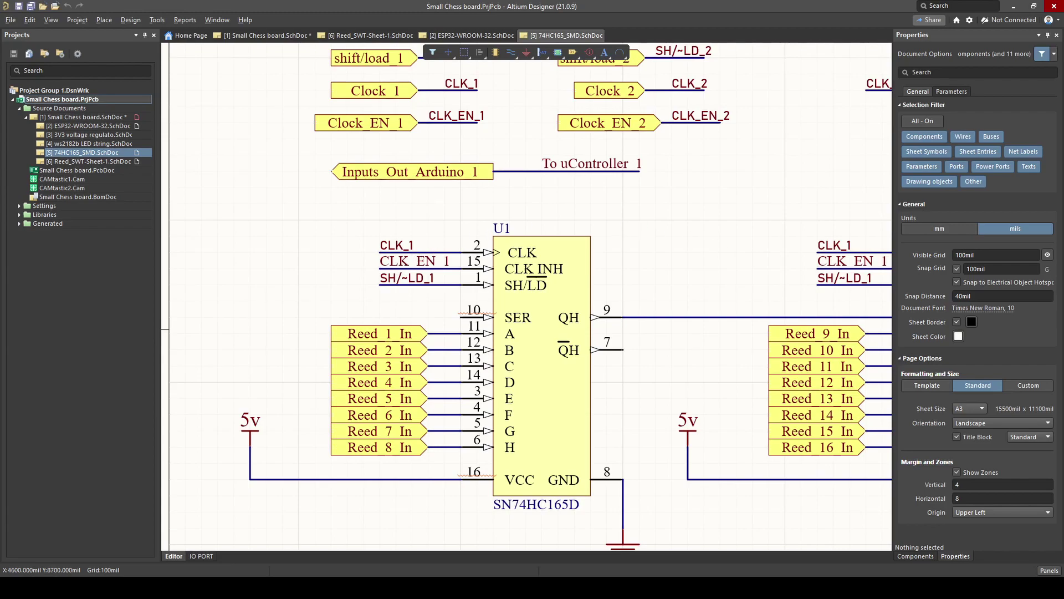
# - Switch to the SNx4HC165 datasheet, study the parallel load and shift rows of the function table, and return to Altium Designer
pyautogui.hotkey('alt', 'Tab')
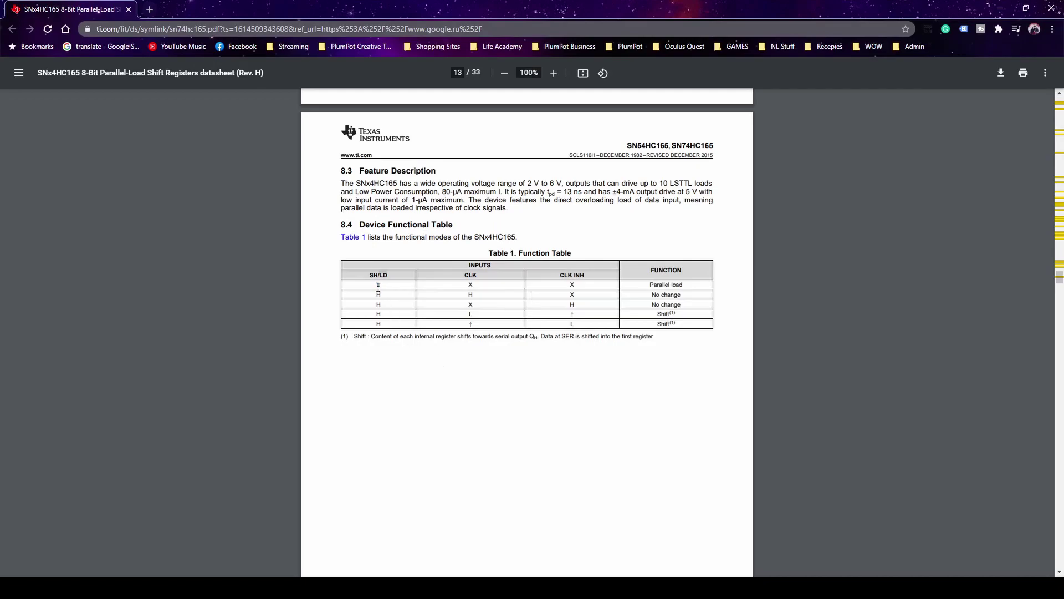
pyautogui.moveTo(679, 285); pyautogui.dragTo(653, 280)
pyautogui.moveTo(392, 284); pyautogui.dragTo(371, 283)
pyautogui.moveTo(683, 318); pyautogui.dragTo(664, 314)
pyautogui.click(473, 327)
pyautogui.click(585, 311)
pyautogui.moveTo(373, 284); pyautogui.dragTo(385, 289)
pyautogui.click(999, 7)
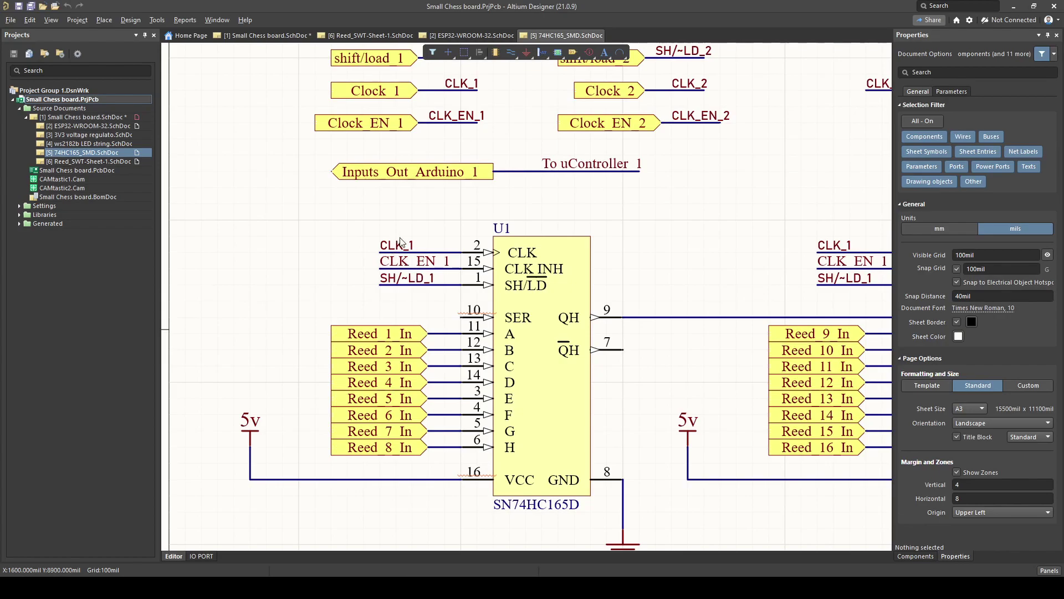
# - Examine how resistors R74, R75 and R76 link the shift/load, clock and clock-enable nets of the two register groups
pyautogui.keyDown('ctrl'); pyautogui.scroll(-3, 730, 310); pyautogui.keyUp('ctrl')
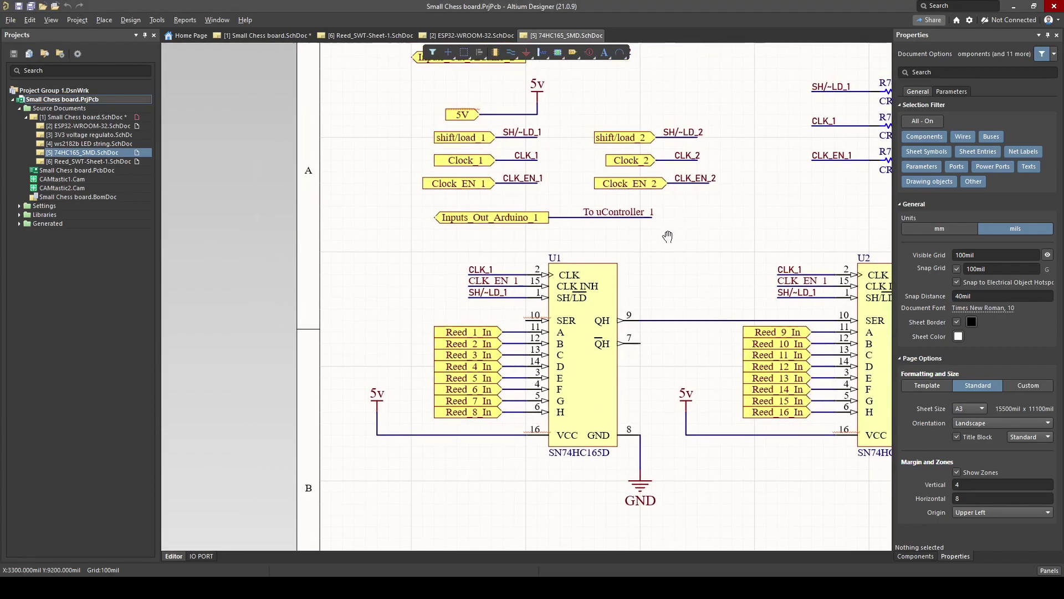
pyautogui.keyDown('ctrl'); pyautogui.scroll(2, 713, 237); pyautogui.keyUp('ctrl')
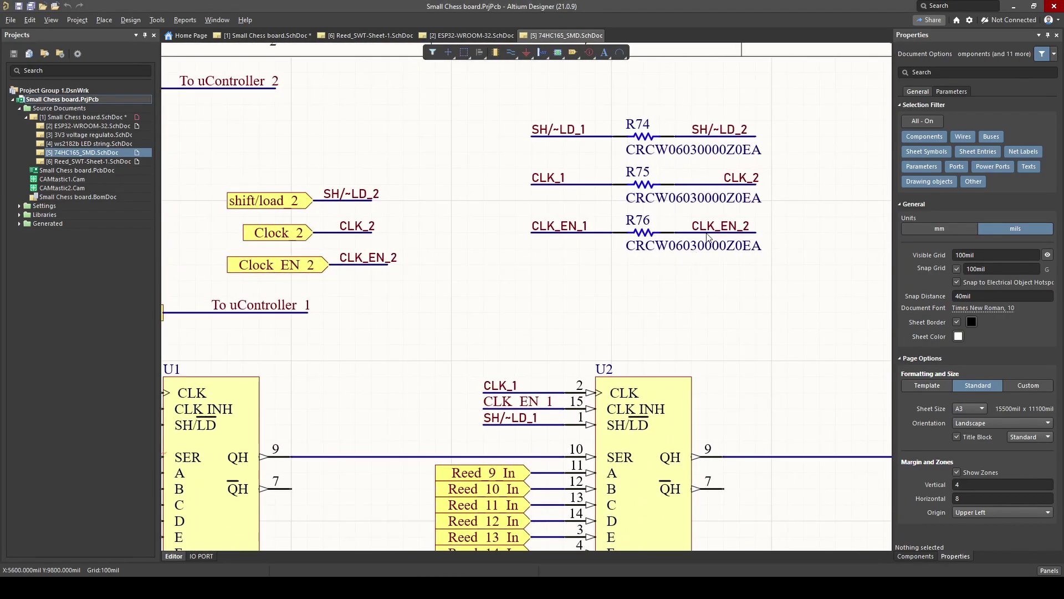
pyautogui.keyDown('ctrl'); pyautogui.scroll(-2, 645, 232); pyautogui.keyUp('ctrl')
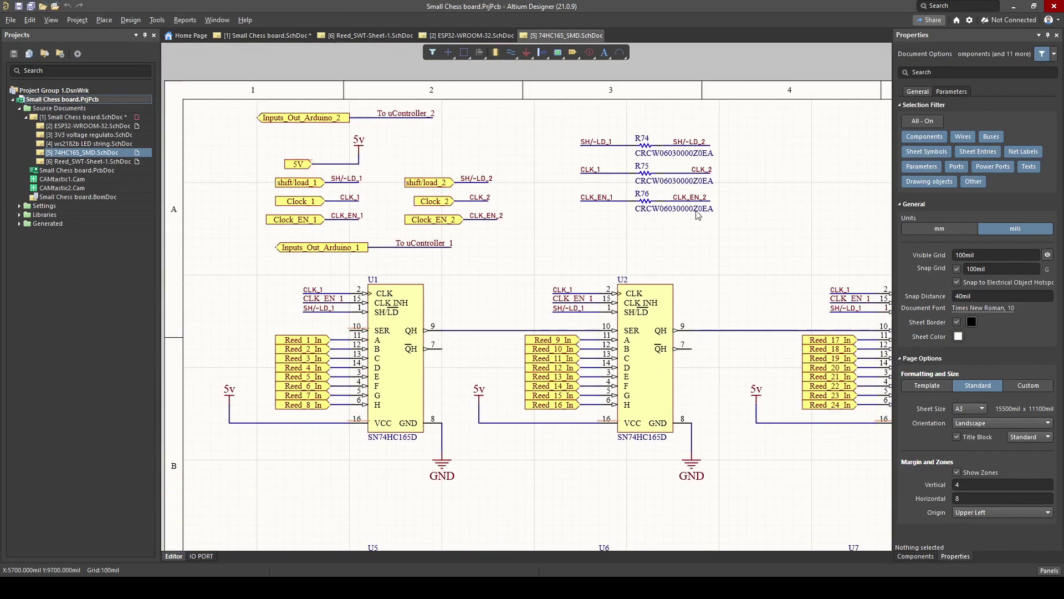
pyautogui.keyDown('ctrl'); pyautogui.scroll(-3, 471, 338); pyautogui.keyUp('ctrl')
pyautogui.moveTo(476, 344); pyautogui.dragTo(443, 188, button='right')
pyautogui.moveTo(431, 246); pyautogui.dragTo(411, 332, button='right')
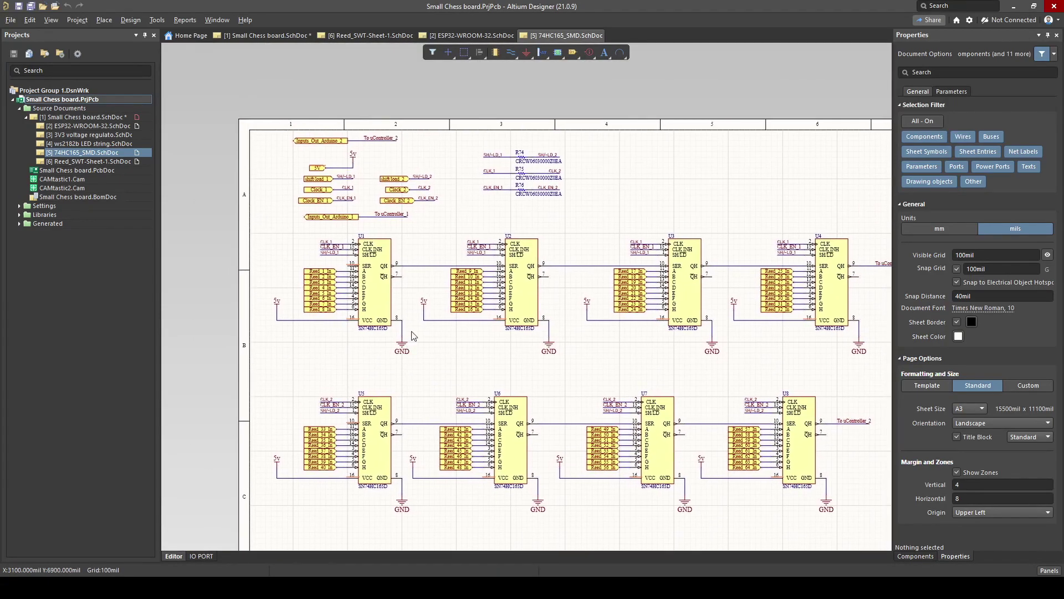
pyautogui.keyDown('ctrl'); pyautogui.scroll(5, 560, 167); pyautogui.keyUp('ctrl')
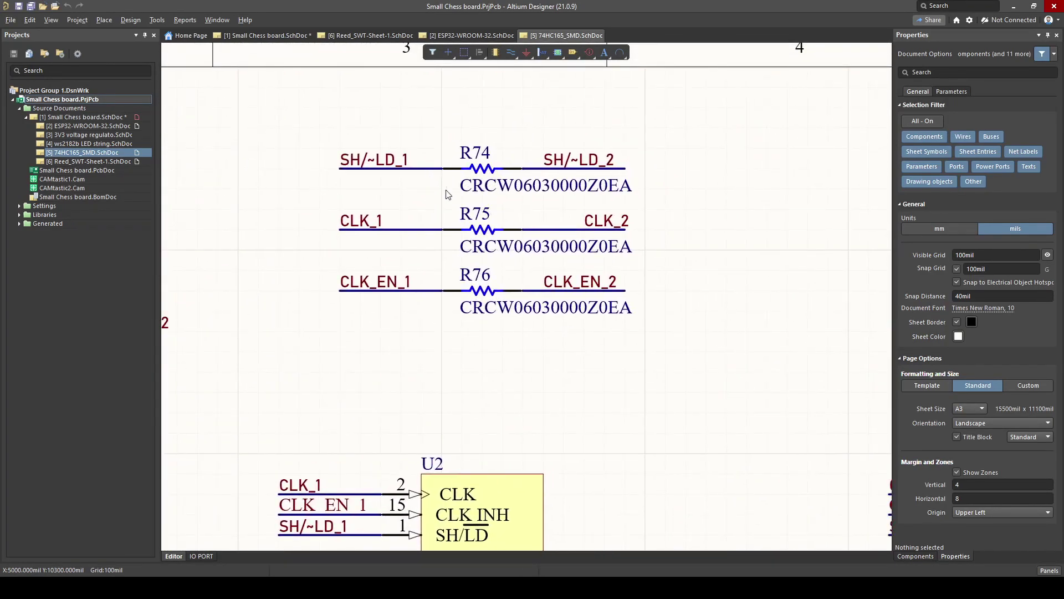
# - Compare the CLK_2, CLK_EN_2 and SH/~LD_2 nets at U5 with the control nets of the upper register row
pyautogui.keyDown('ctrl'); pyautogui.scroll(-1, 448, 194); pyautogui.keyUp('ctrl')
pyautogui.keyDown('ctrl'); pyautogui.scroll(-2, 401, 299); pyautogui.keyUp('ctrl')
pyautogui.keyDown('ctrl'); pyautogui.scroll(4, 400, 299); pyautogui.keyUp('ctrl')
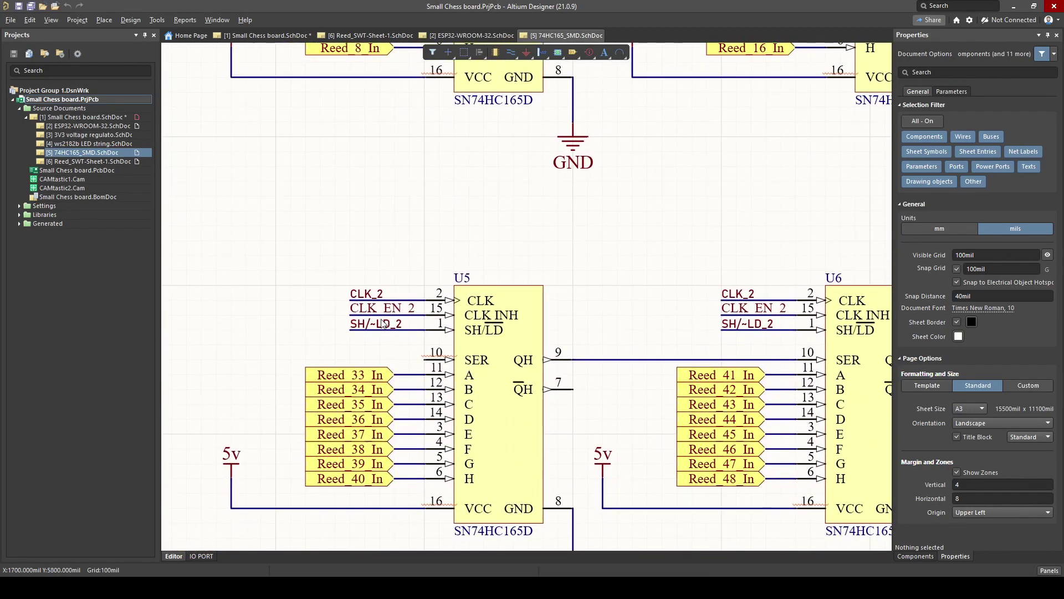
pyautogui.keyDown('ctrl'); pyautogui.scroll(-2, 382, 323); pyautogui.keyUp('ctrl')
pyautogui.keyDown('ctrl'); pyautogui.scroll(1, 382, 298); pyautogui.keyUp('ctrl')
pyautogui.keyDown('ctrl'); pyautogui.scroll(-2, 394, 273); pyautogui.keyUp('ctrl')
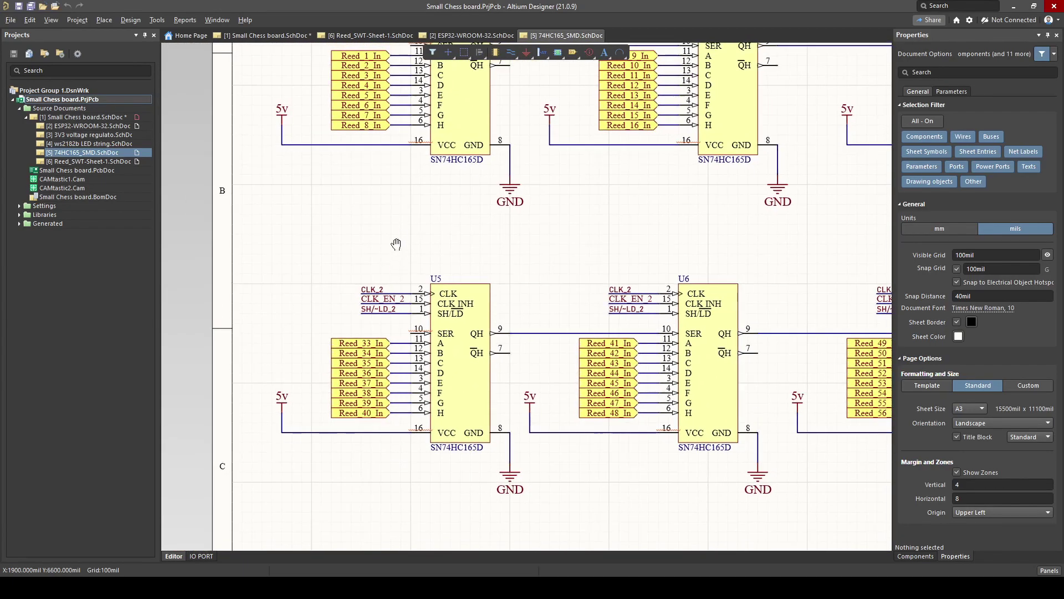
pyautogui.keyDown('ctrl'); pyautogui.scroll(1, 396, 244); pyautogui.keyUp('ctrl')
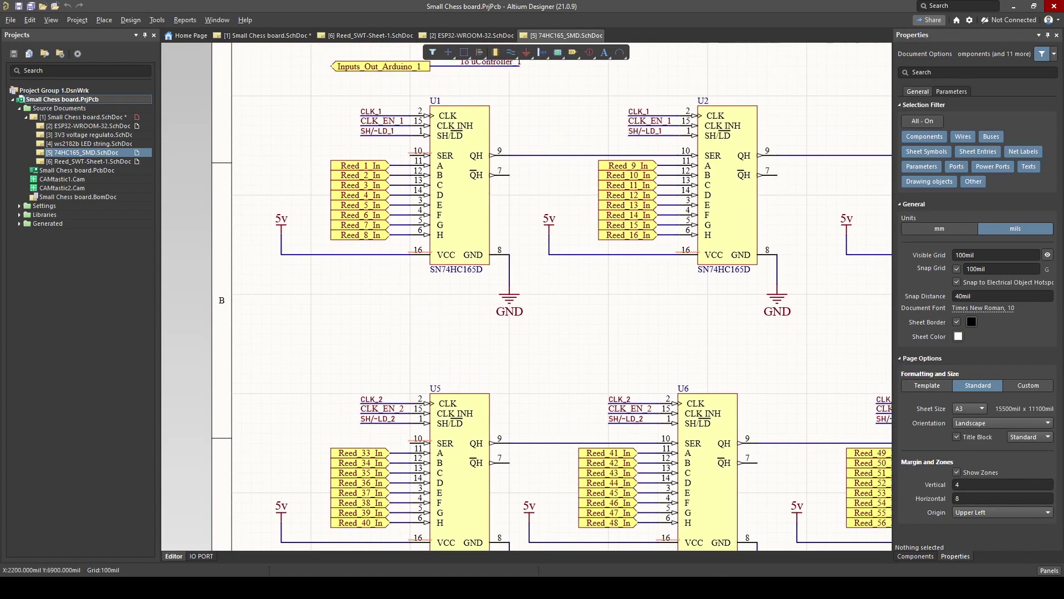
pyautogui.keyDown('ctrl'); pyautogui.scroll(-1, 432, 300); pyautogui.keyUp('ctrl')
pyautogui.keyDown('ctrl'); pyautogui.scroll(-2, 751, 331); pyautogui.keyUp('ctrl')
pyautogui.keyDown('ctrl'); pyautogui.scroll(1, 749, 327); pyautogui.keyUp('ctrl')
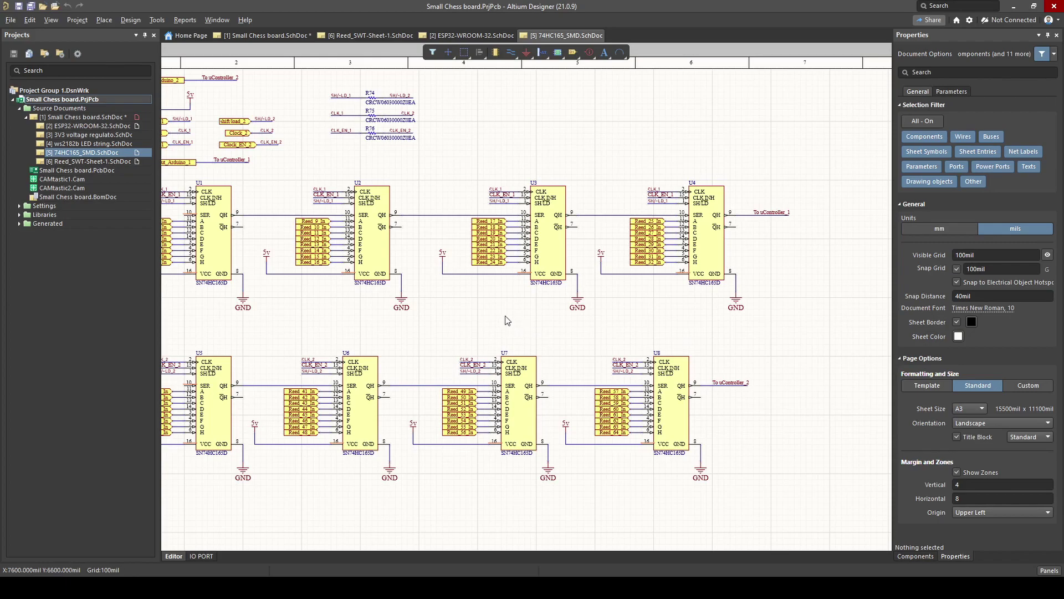
# - Review the control ports of both groups and trace the upper register row from U1 through U4 to To uController_1
pyautogui.keyDown('ctrl'); pyautogui.scroll(-2, 586, 340); pyautogui.keyUp('ctrl')
pyautogui.keyDown('ctrl'); pyautogui.scroll(3, 410, 216); pyautogui.keyUp('ctrl')
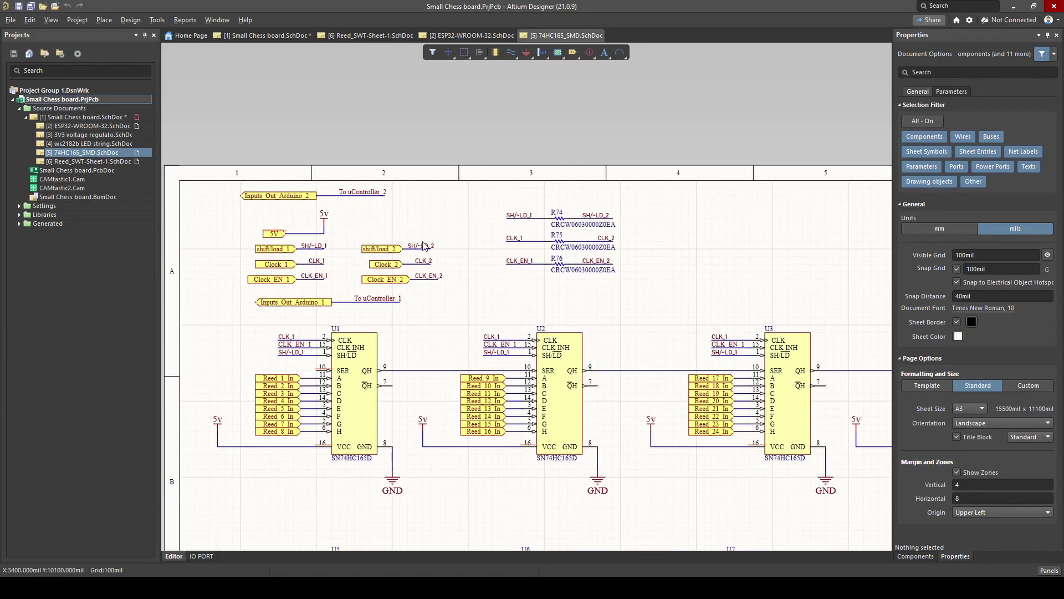
pyautogui.keyDown('ctrl'); pyautogui.scroll(1, 346, 307); pyautogui.keyUp('ctrl')
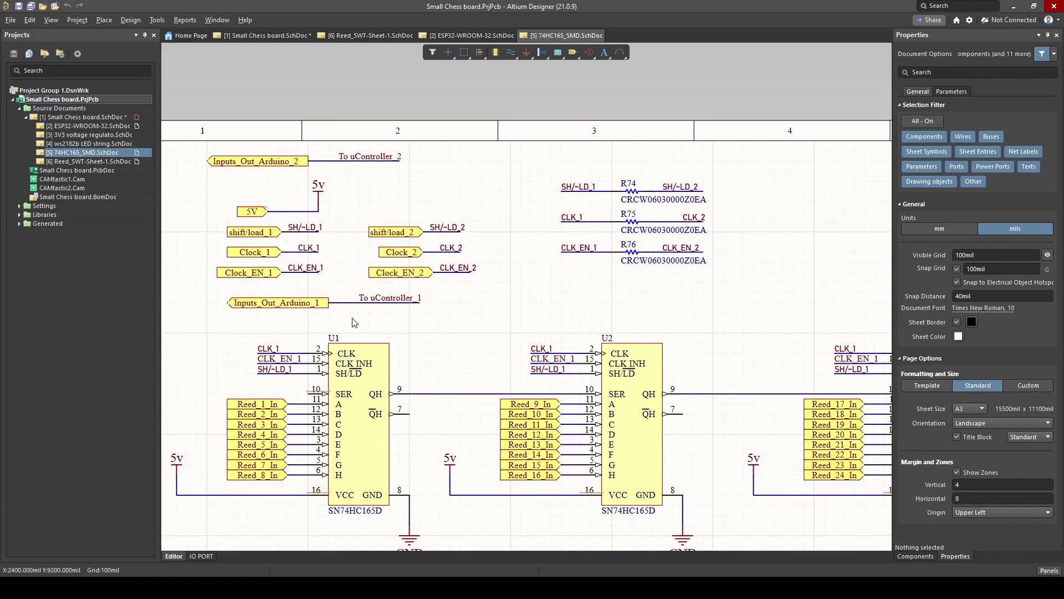
pyautogui.moveTo(854, 402); pyautogui.dragTo(466, 363, button='right')
pyautogui.moveTo(776, 406); pyautogui.dragTo(611, 382, button='right')
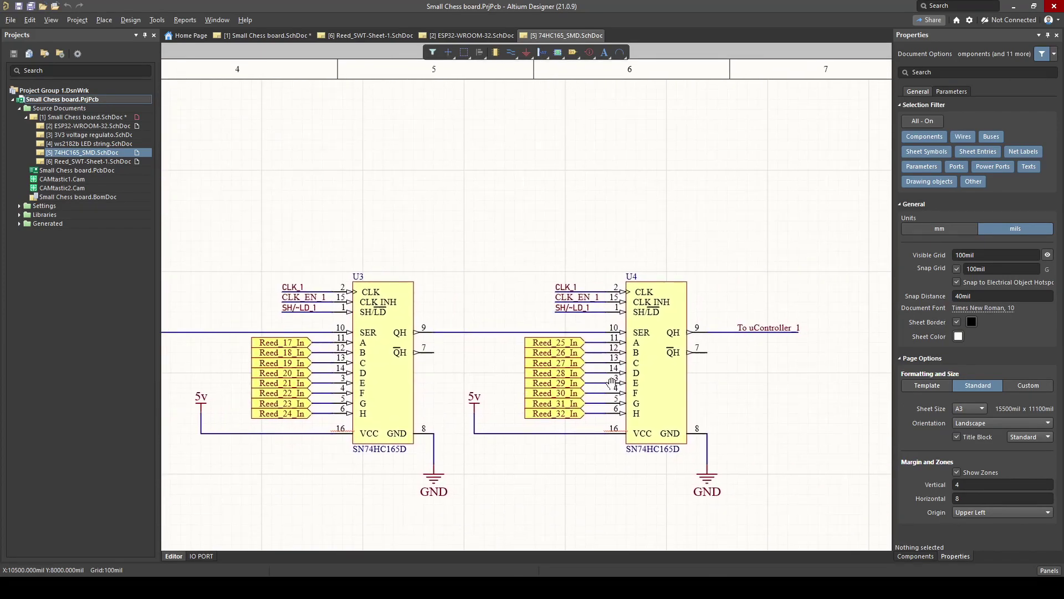
pyautogui.hscroll(2, 610, 382)
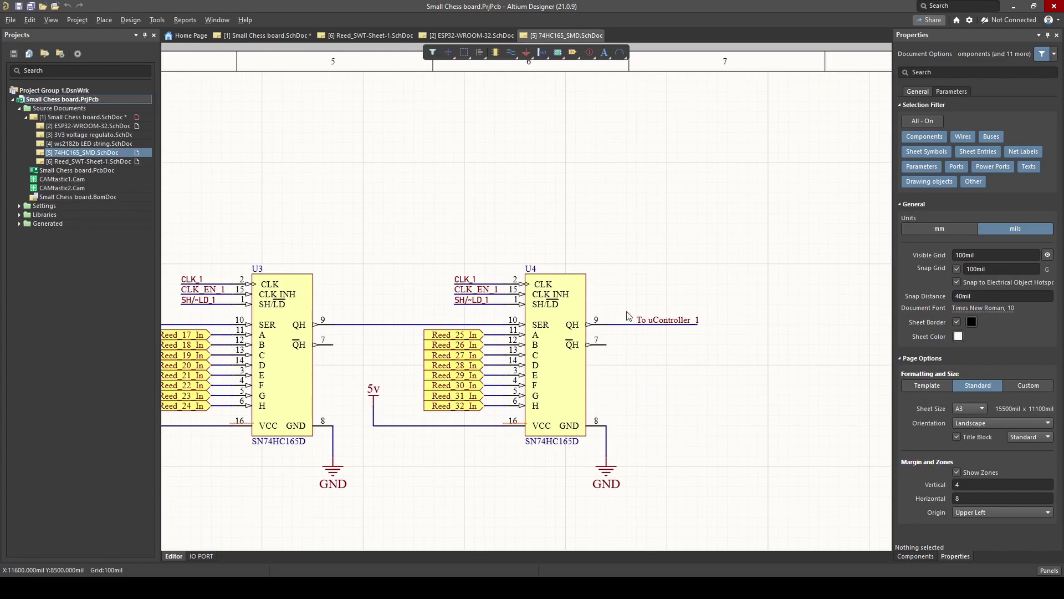
pyautogui.keyDown('ctrl'); pyautogui.scroll(-1, 625, 318); pyautogui.keyUp('ctrl')
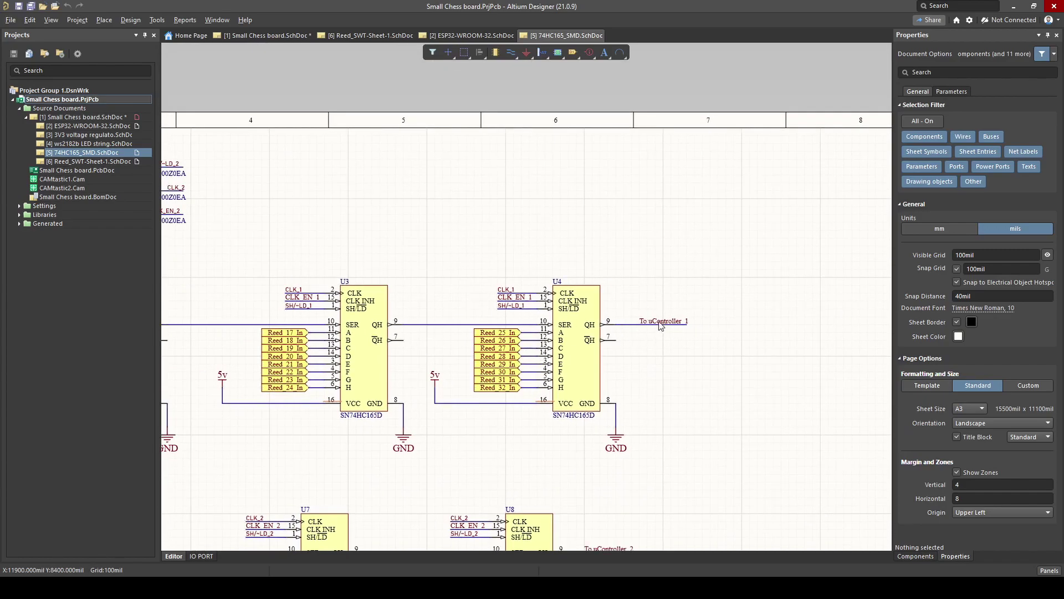
pyautogui.keyDown('ctrl'); pyautogui.scroll(-1, 646, 329); pyautogui.keyUp('ctrl')
pyautogui.moveTo(561, 349); pyautogui.dragTo(882, 321, button='right')
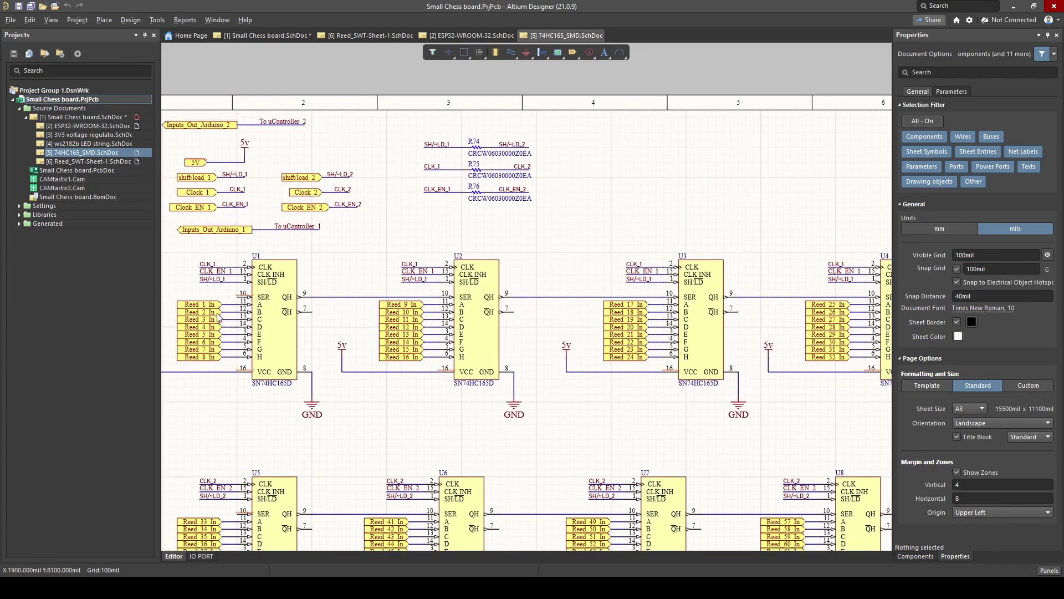
pyautogui.keyDown('ctrl'); pyautogui.scroll(-1, 651, 330); pyautogui.keyUp('ctrl')
pyautogui.hscroll(5, 699, 326)
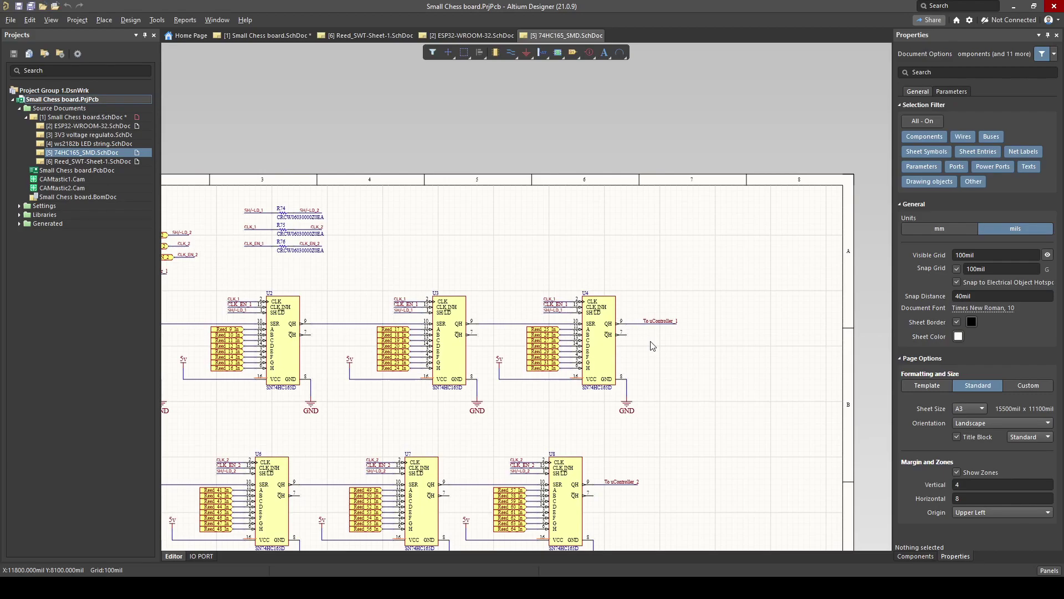
# - Inspect the QH output on pin 9 and the inverted QH output on pin 7 of U1
pyautogui.keyDown('ctrl'); pyautogui.scroll(2, 472, 386); pyautogui.keyUp('ctrl')
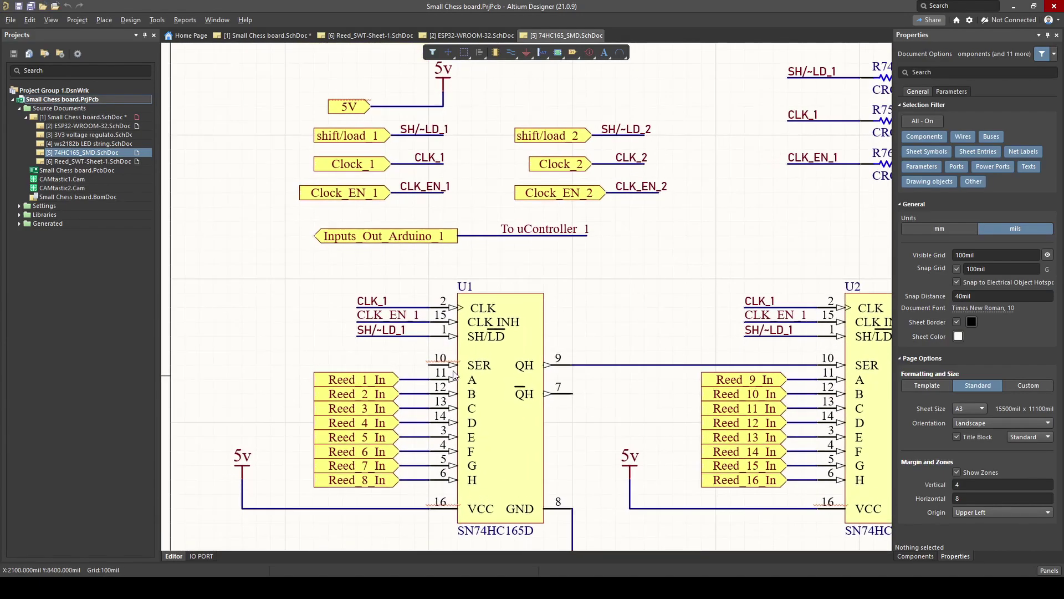
pyautogui.moveTo(472, 386); pyautogui.dragTo(425, 349, button='right')
pyautogui.keyDown('ctrl'); pyautogui.scroll(1, 425, 350); pyautogui.keyUp('ctrl')
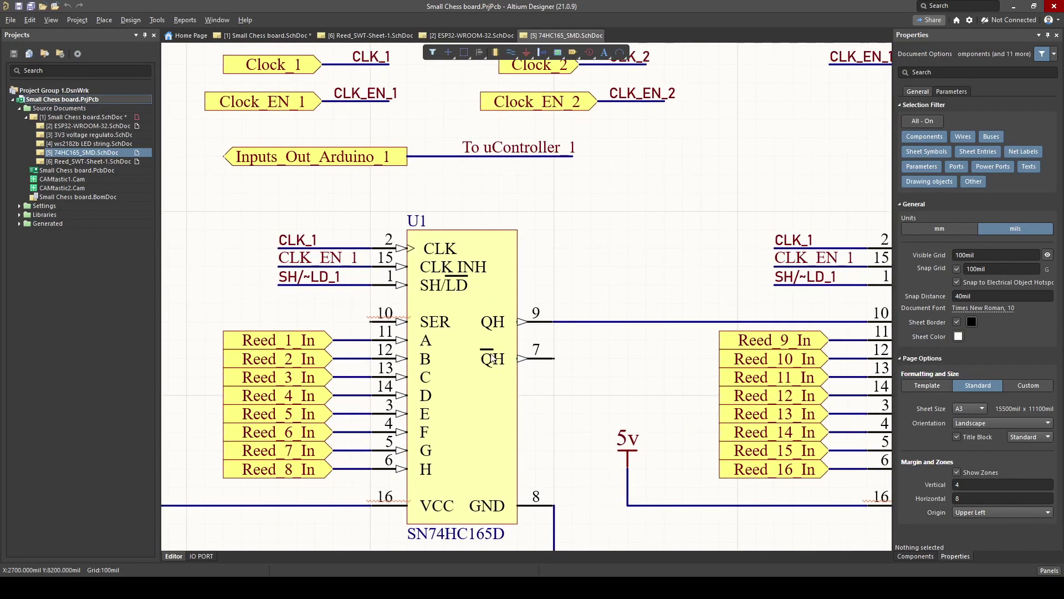
pyautogui.keyDown('ctrl'); pyautogui.scroll(1, 505, 339); pyautogui.keyUp('ctrl')
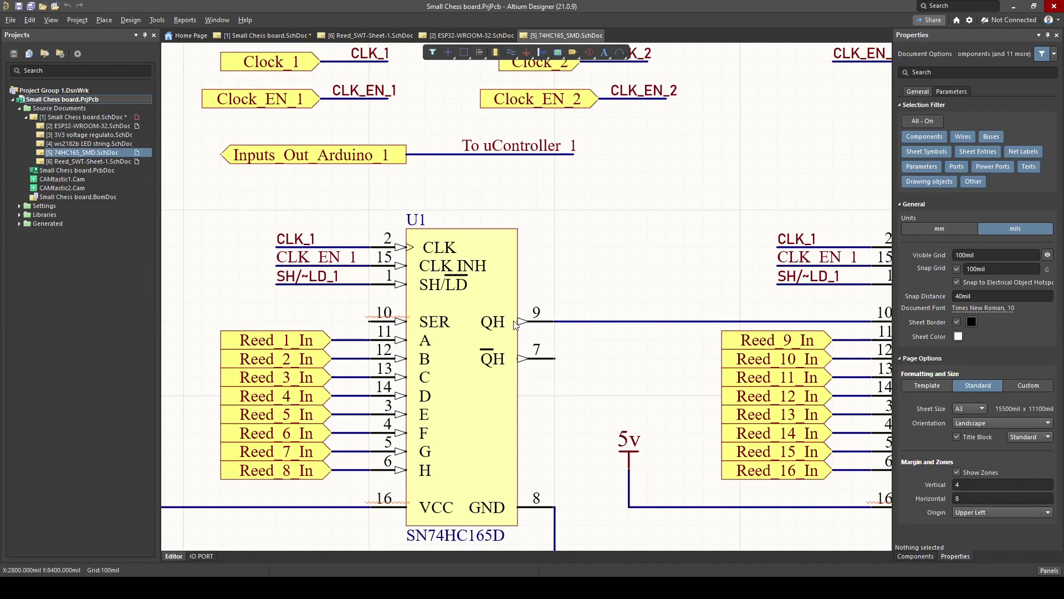
pyautogui.keyDown('ctrl'); pyautogui.scroll(-2, 524, 327); pyautogui.keyUp('ctrl')
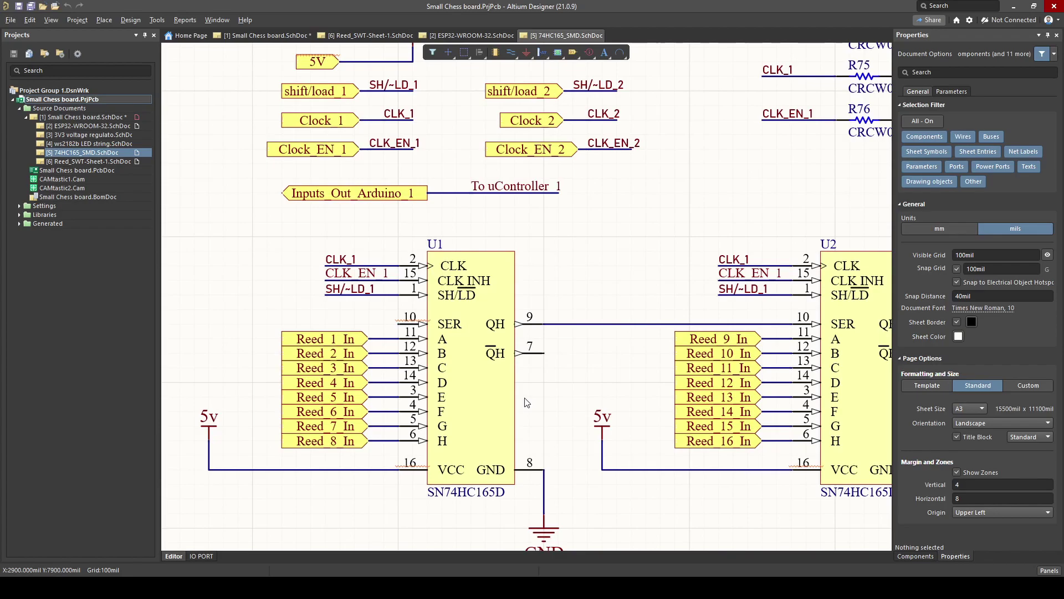
pyautogui.keyDown('ctrl'); pyautogui.scroll(2, 488, 350); pyautogui.keyUp('ctrl')
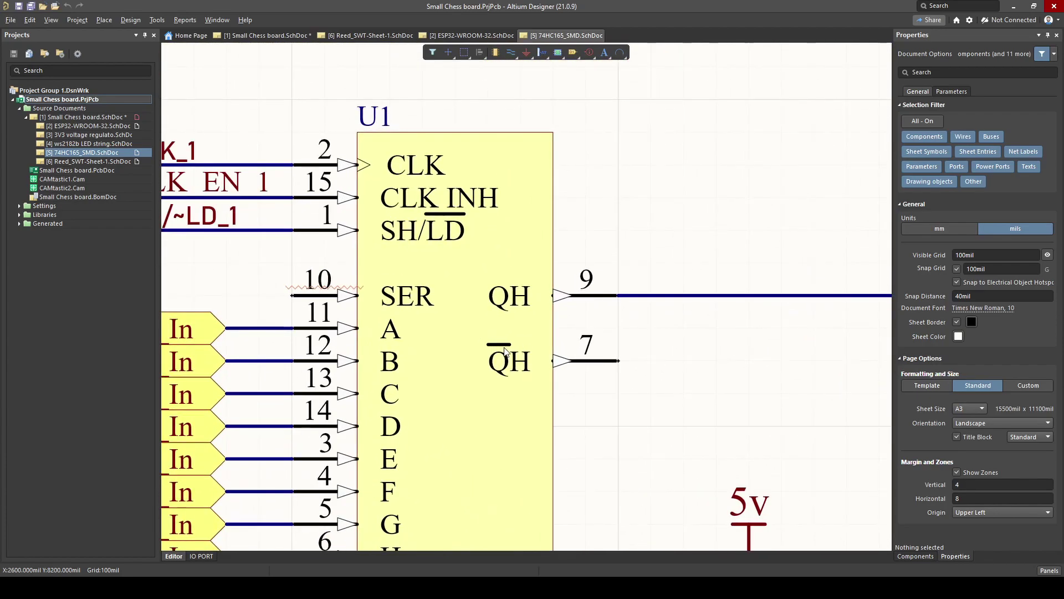
pyautogui.keyDown('ctrl'); pyautogui.scroll(-2, 496, 377); pyautogui.keyUp('ctrl')
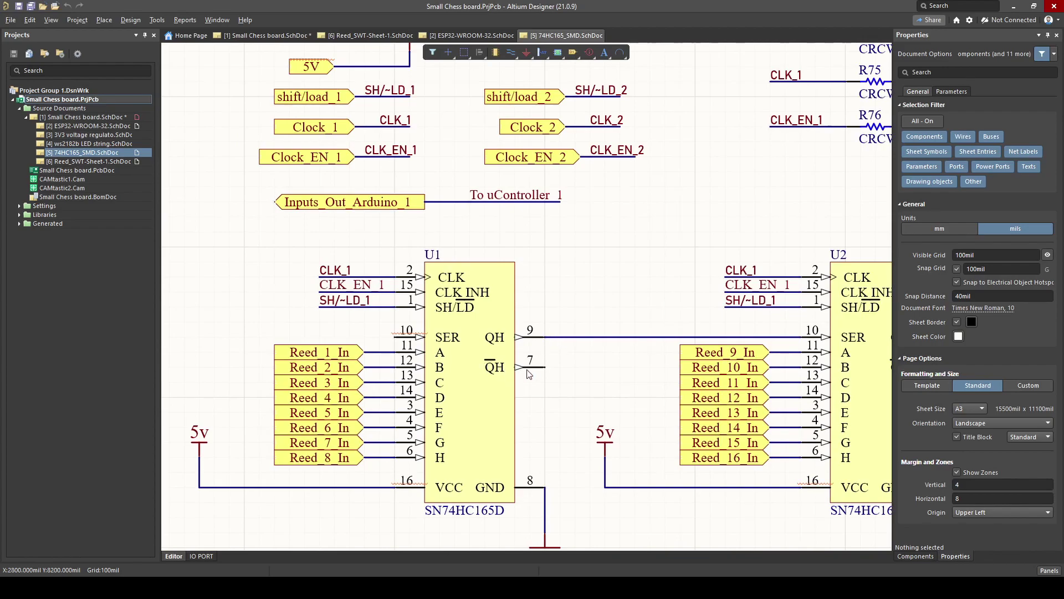
# - Inspect the control nets at U2, highlight the tilde inside the SH/~LD_1 net label, and leave the label's text editing
pyautogui.keyDown('ctrl'); pyautogui.scroll(-1, 562, 393); pyautogui.keyUp('ctrl')
pyautogui.moveTo(640, 393); pyautogui.dragTo(489, 393, button='right')
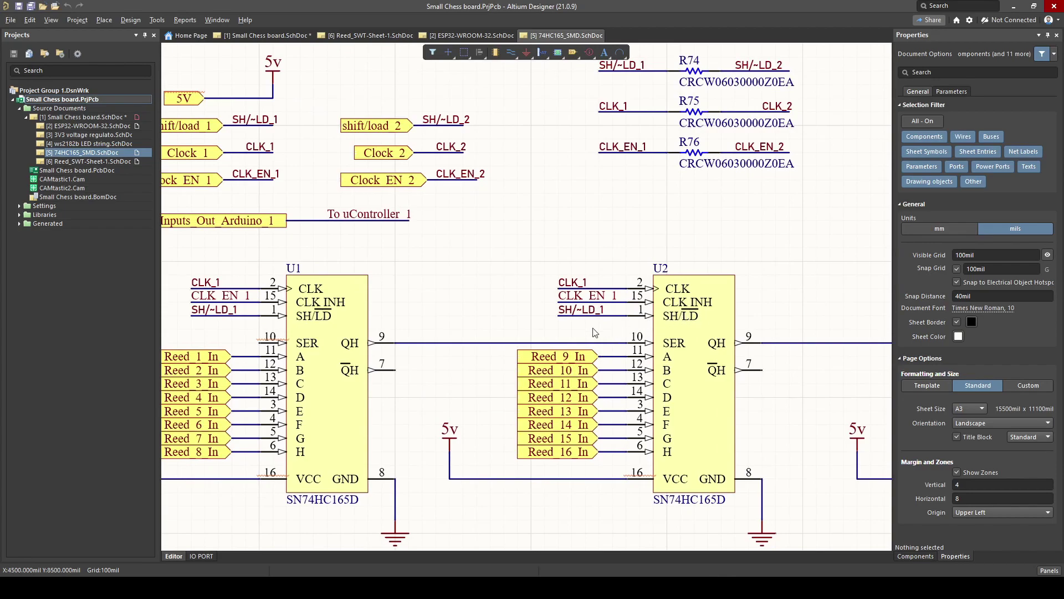
pyautogui.keyDown('ctrl'); pyautogui.scroll(2, 619, 329); pyautogui.keyUp('ctrl')
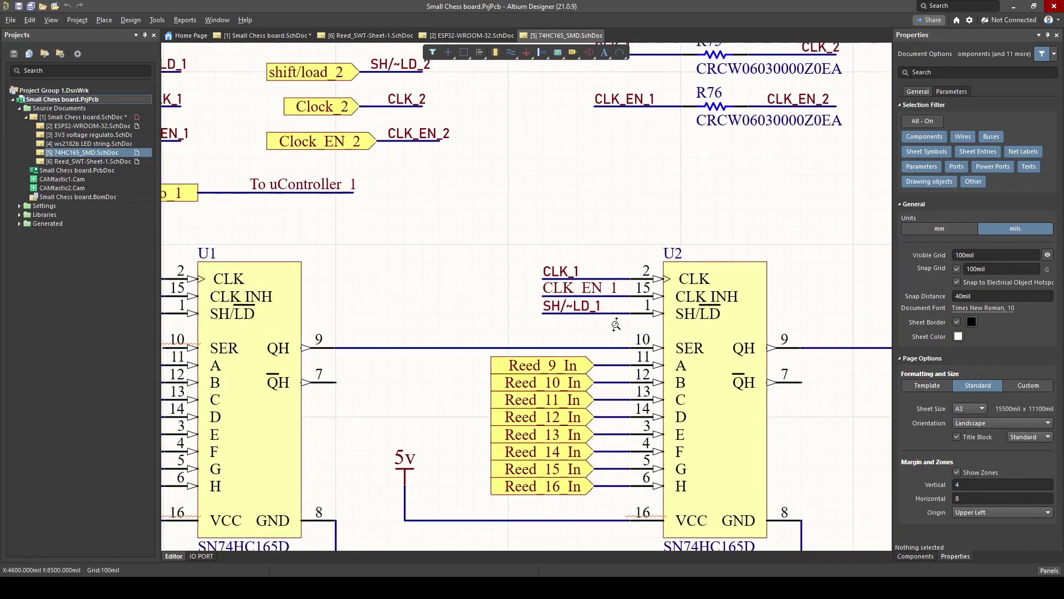
pyautogui.keyDown('ctrl'); pyautogui.scroll(2, 619, 324); pyautogui.keyUp('ctrl')
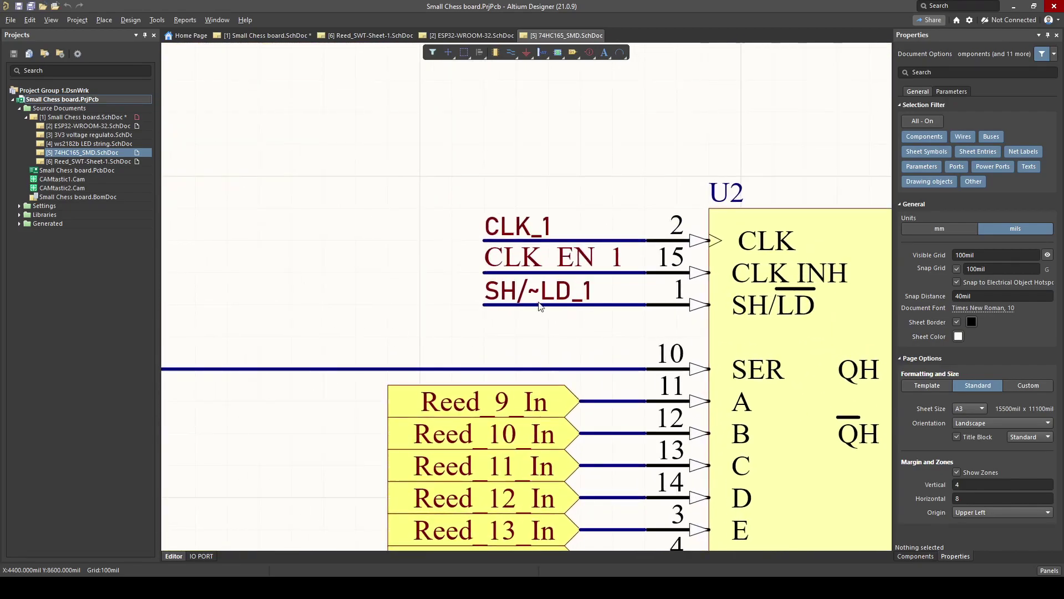
pyautogui.click(531, 299)
pyautogui.click(529, 296)
pyautogui.doubleClick(528, 295)
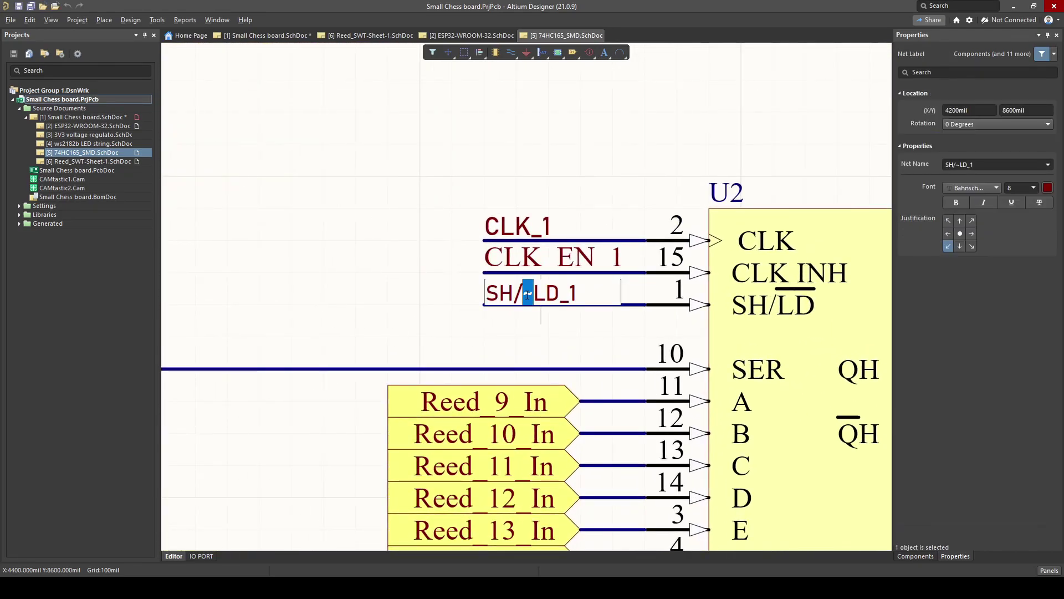
pyautogui.press('Return')
pyautogui.keyDown('ctrl'); pyautogui.scroll(-2, 575, 363); pyautogui.keyUp('ctrl')
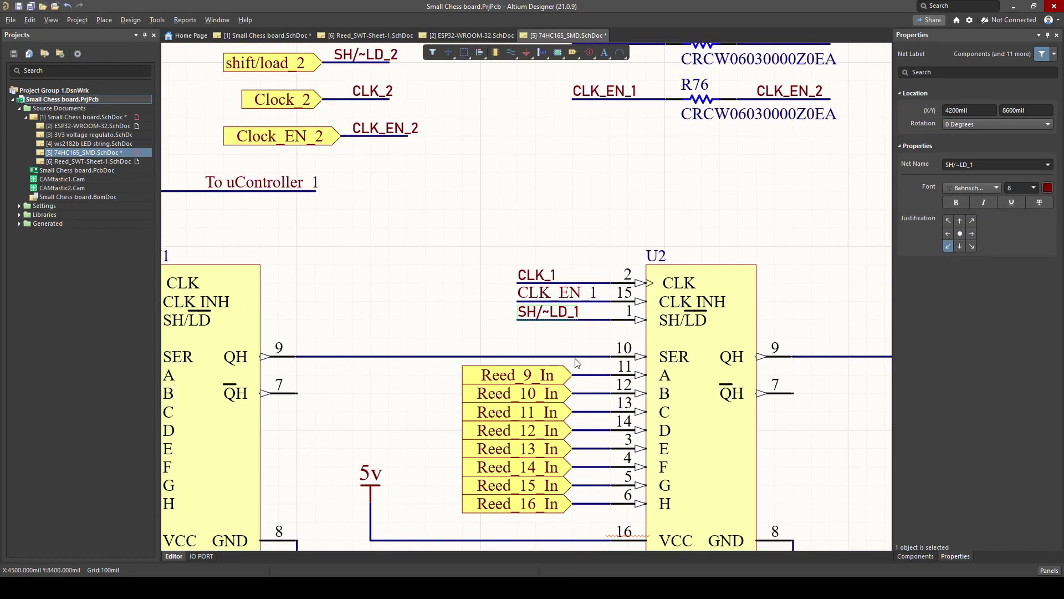
pyautogui.keyDown('ctrl'); pyautogui.scroll(-2, 510, 339); pyautogui.keyUp('ctrl')
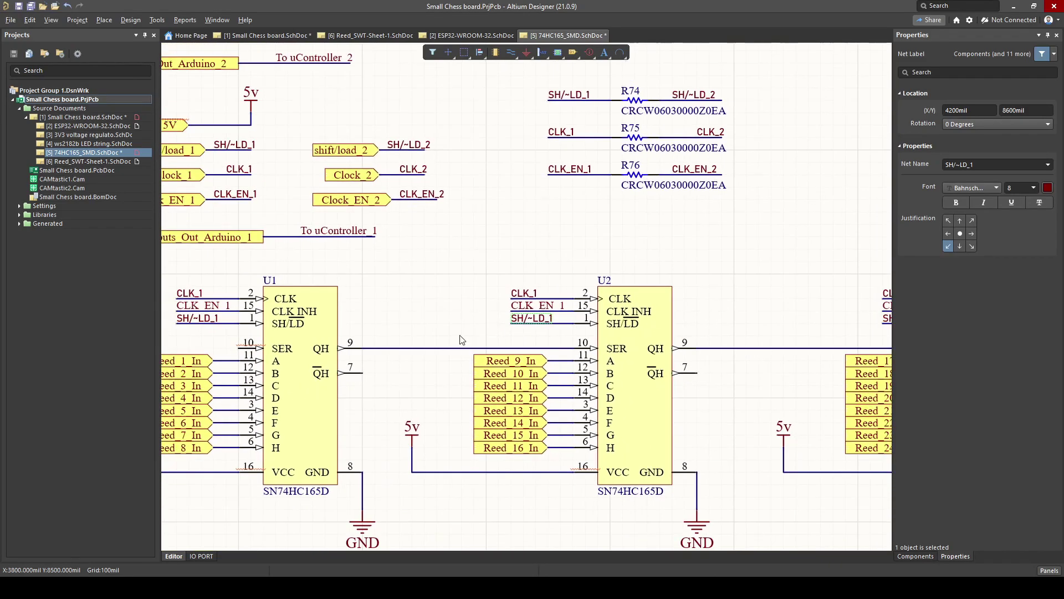
pyautogui.keyDown('ctrl'); pyautogui.scroll(-3, 461, 339); pyautogui.keyUp('ctrl')
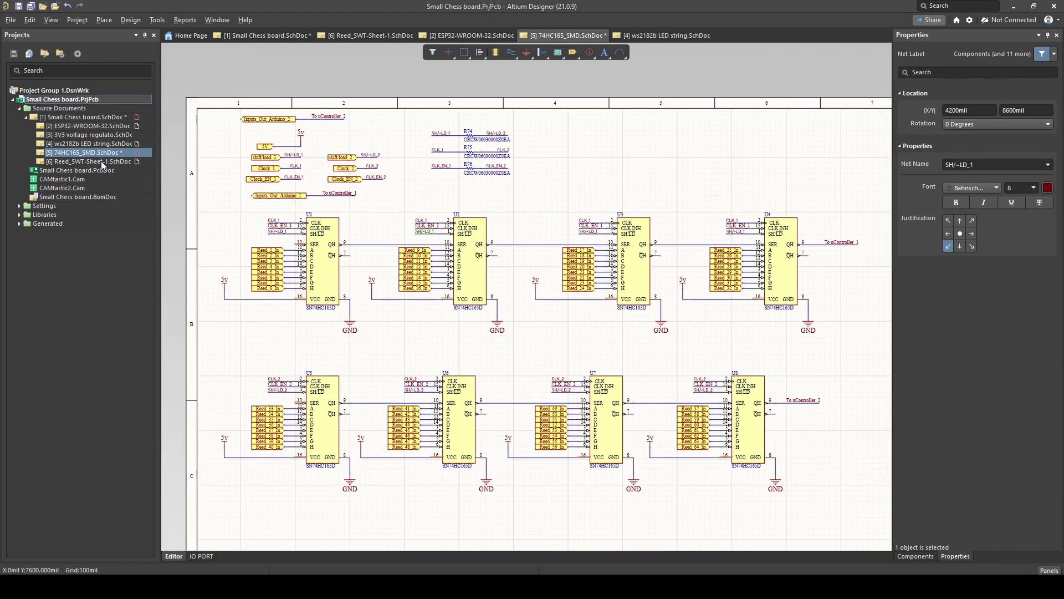
# - Review the reed switch array on the Reed_SWT-Sheet-1 schematic and return to the 74HC165_SMD sheet
pyautogui.doubleClick(101, 161)
pyautogui.keyDown('ctrl'); pyautogui.scroll(2, 315, 182); pyautogui.keyUp('ctrl')
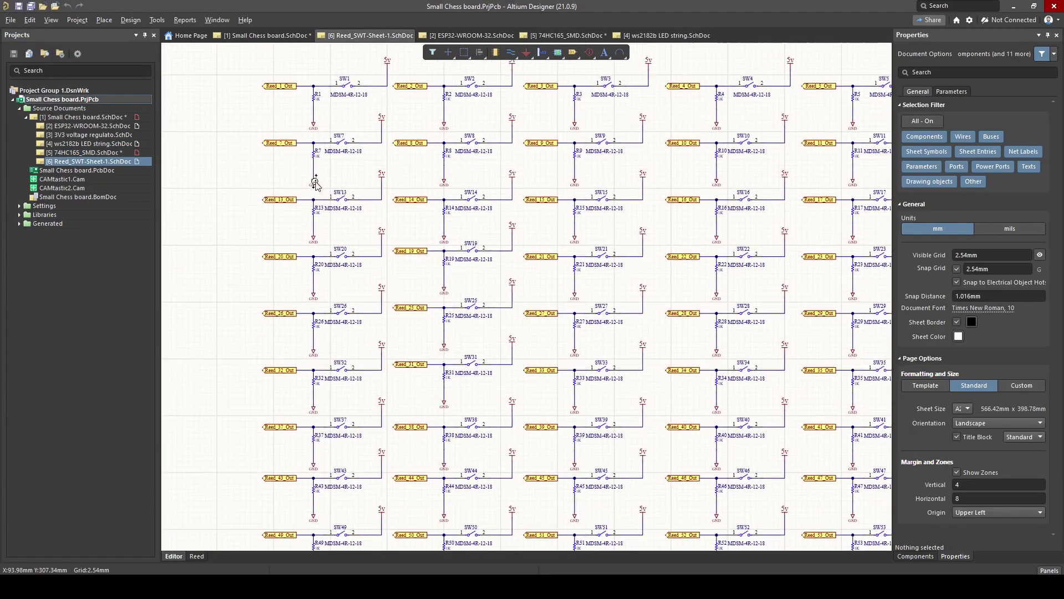
pyautogui.keyDown('ctrl'); pyautogui.scroll(-4, 411, 180); pyautogui.keyUp('ctrl')
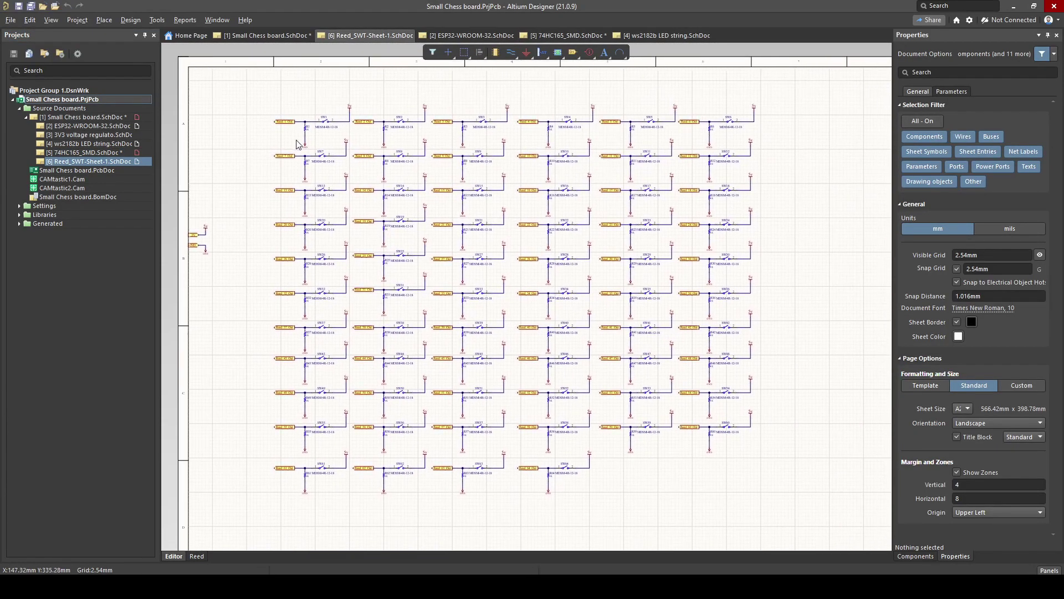
pyautogui.doubleClick(105, 152)
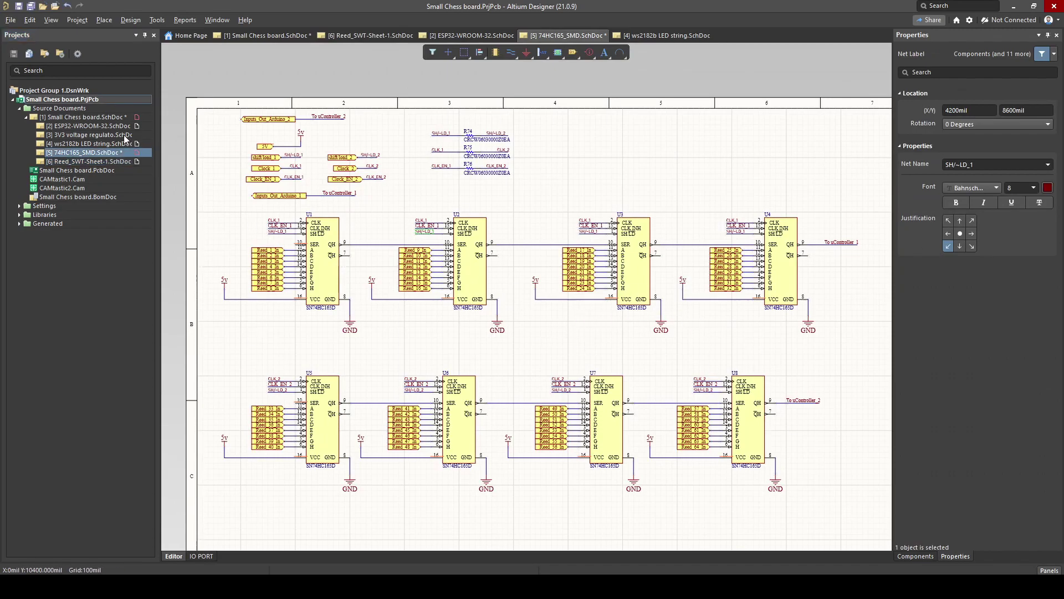
# - Inspect the IO_Expander, shift/load, Clock and Clock_EN ports of U9 on the ESP32-WROOM-32 sheet, cross-checking with the reed switch sheet
pyautogui.doubleClick(89, 126)
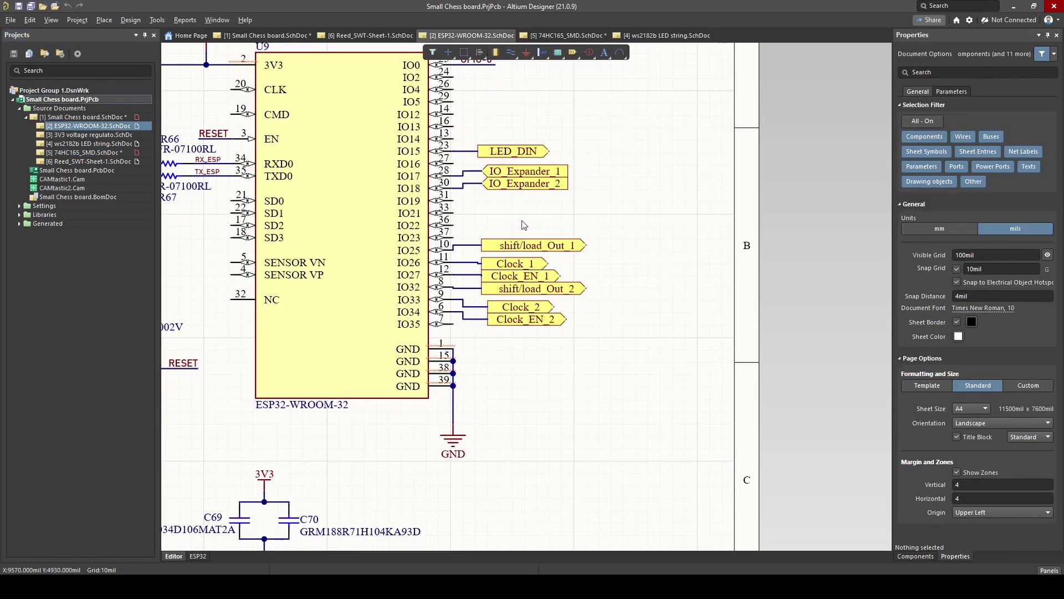
pyautogui.keyDown('ctrl'); pyautogui.scroll(1, 553, 214); pyautogui.keyUp('ctrl')
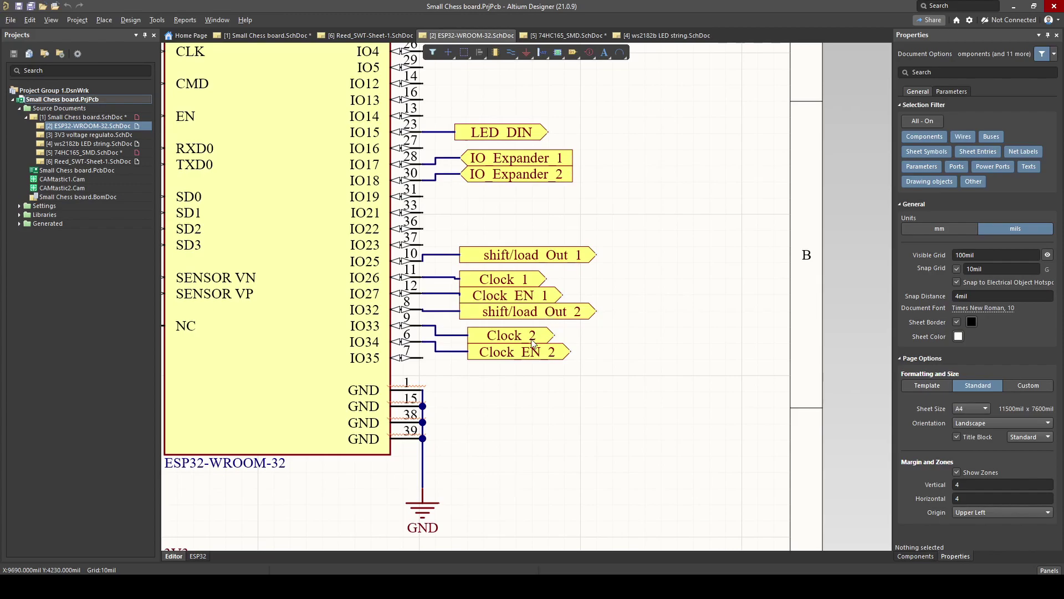
pyautogui.doubleClick(87, 162)
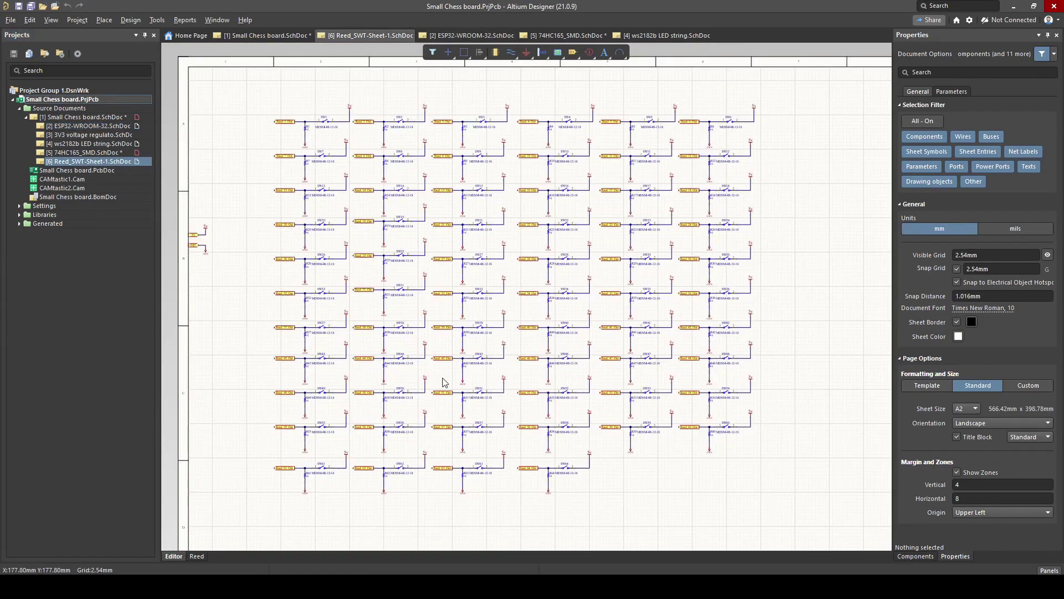
pyautogui.doubleClick(85, 127)
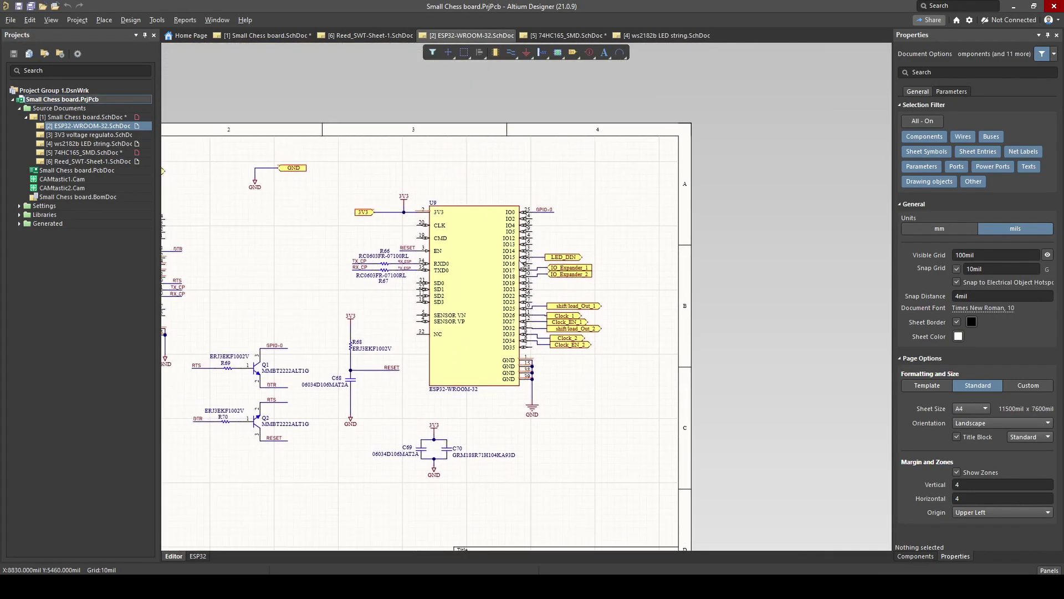
pyautogui.keyDown('ctrl'); pyautogui.scroll(2, 523, 268); pyautogui.keyUp('ctrl')
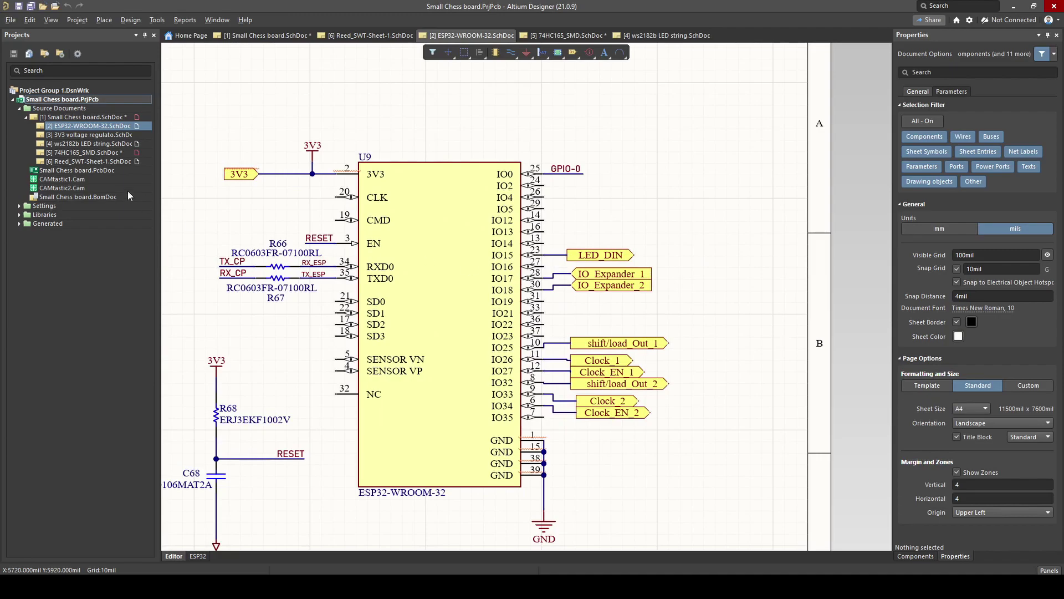
# - Compare the 74HC165_SMD sheet with the IO_Expander_1 and IO_Expander_2 ports at U9, ending with the whole ESP32 sheet in view
pyautogui.doubleClick(89, 153)
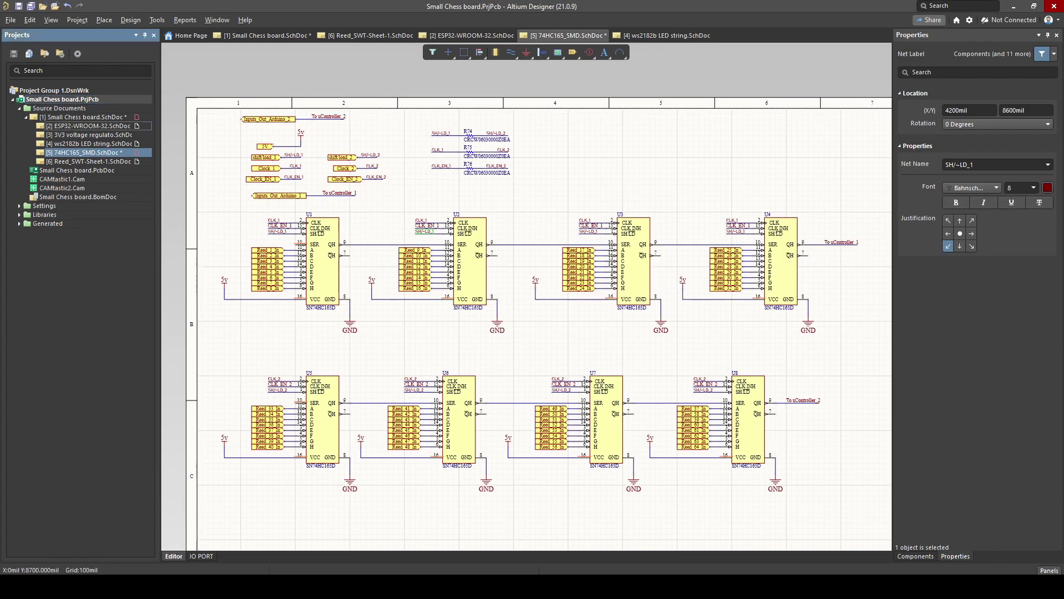
pyautogui.doubleClick(89, 125)
pyautogui.keyDown('ctrl'); pyautogui.scroll(2, 667, 281); pyautogui.keyUp('ctrl')
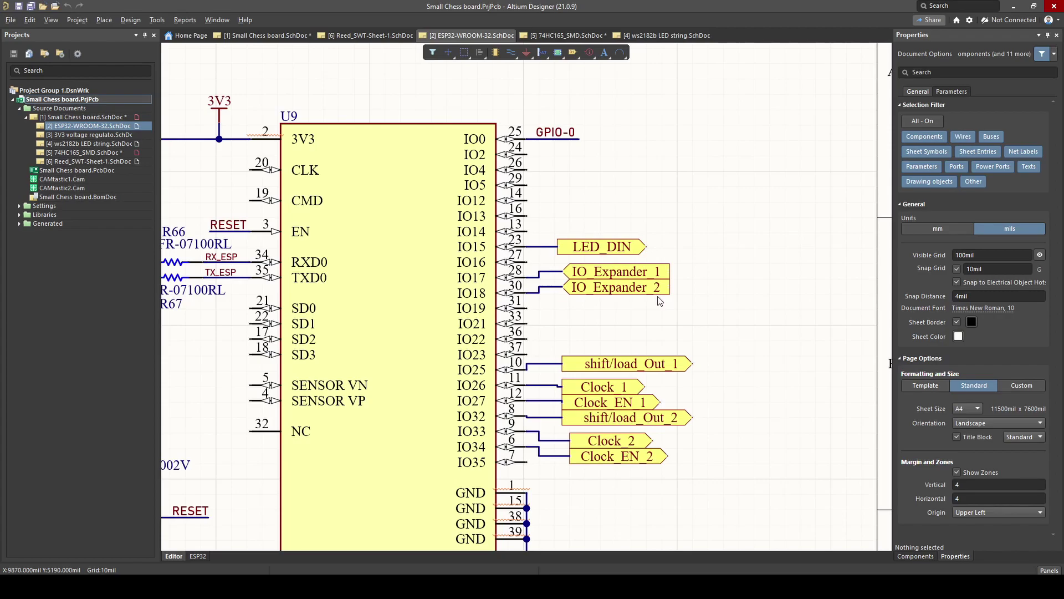
pyautogui.keyDown('ctrl'); pyautogui.scroll(-2, 544, 286); pyautogui.keyUp('ctrl')
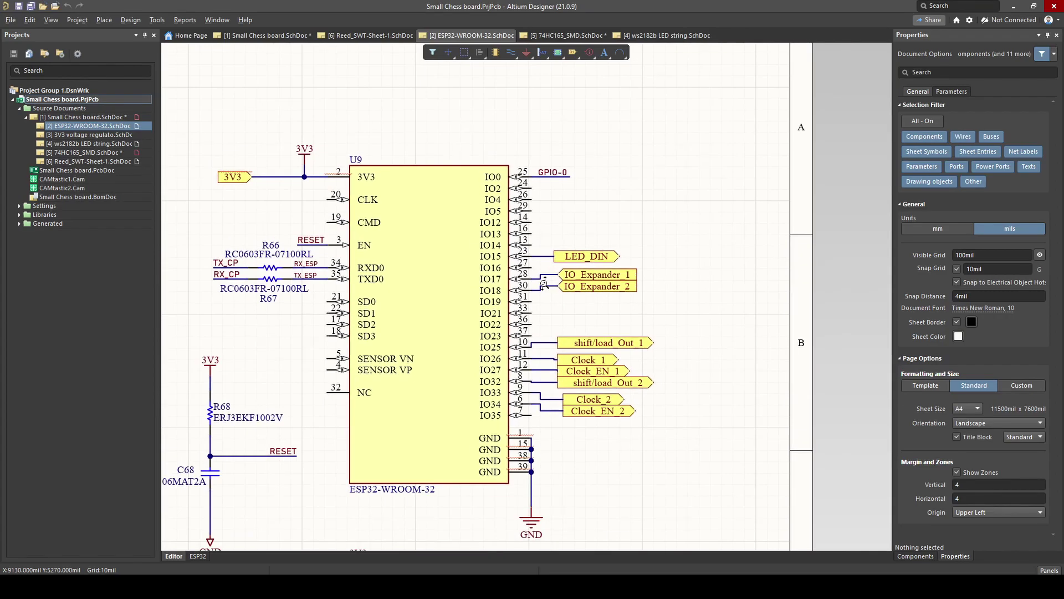
pyautogui.keyDown('ctrl'); pyautogui.scroll(-3, 300, 335); pyautogui.keyUp('ctrl')
pyautogui.moveTo(300, 335); pyautogui.dragTo(574, 300, button='right')
pyautogui.keyDown('ctrl'); pyautogui.scroll(-2, 442, 267); pyautogui.keyUp('ctrl')
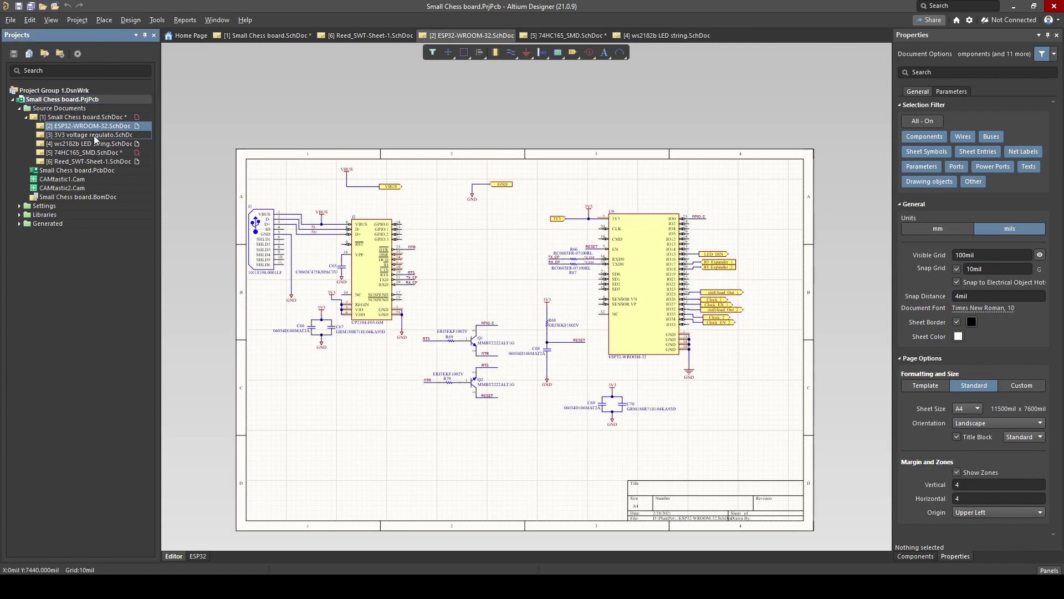
# - Look through the 3V3 voltage regulator and ws2182b LED string schematics and return to the 74HC165_SMD sheet
pyautogui.doubleClick(95, 136)
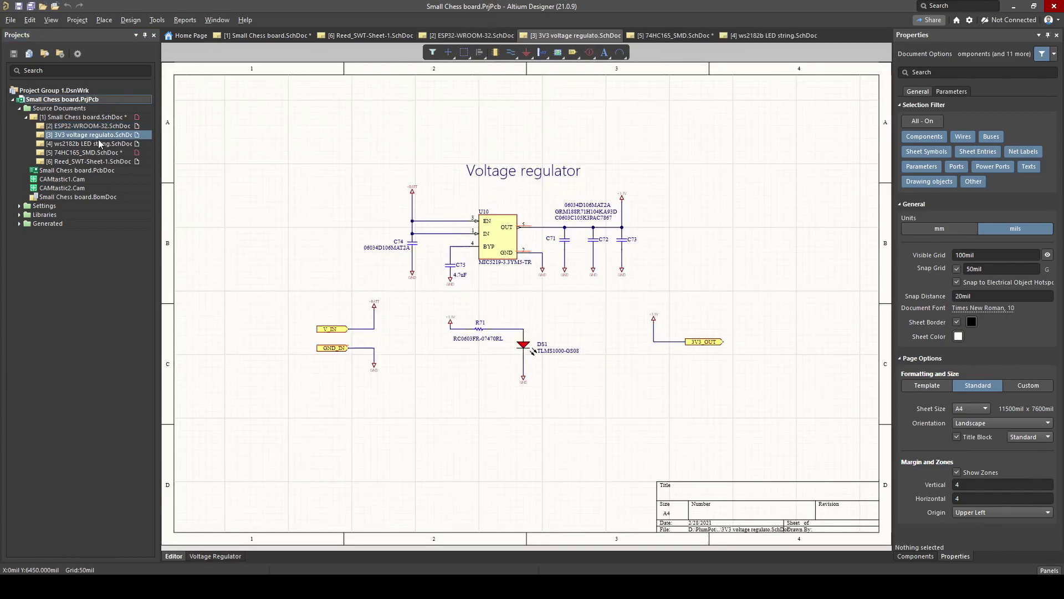
pyautogui.doubleClick(100, 144)
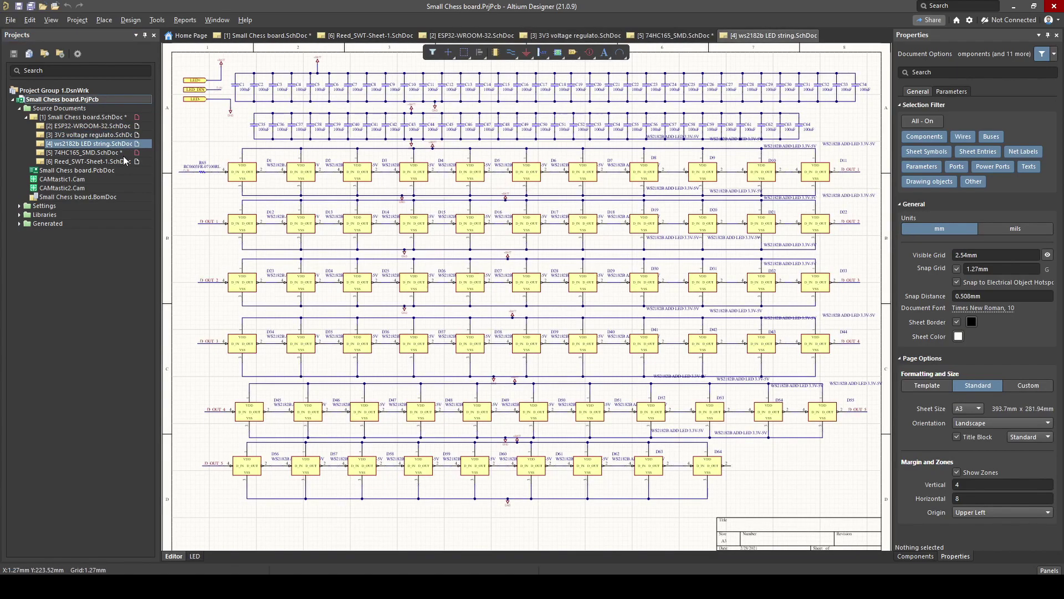
pyautogui.click(94, 153)
pyautogui.click(102, 163)
pyautogui.click(92, 154)
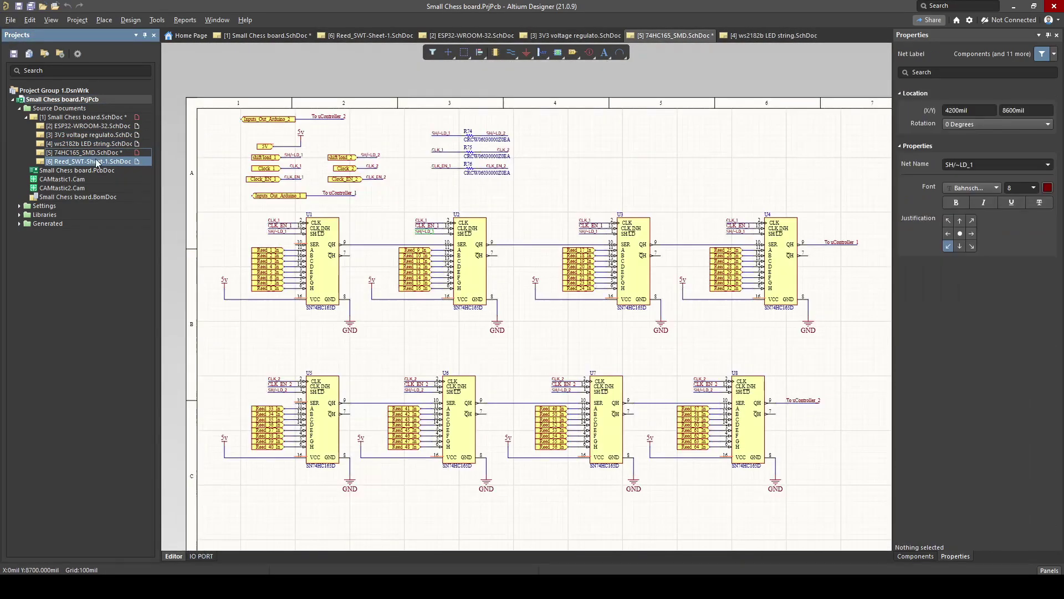
pyautogui.click(83, 152)
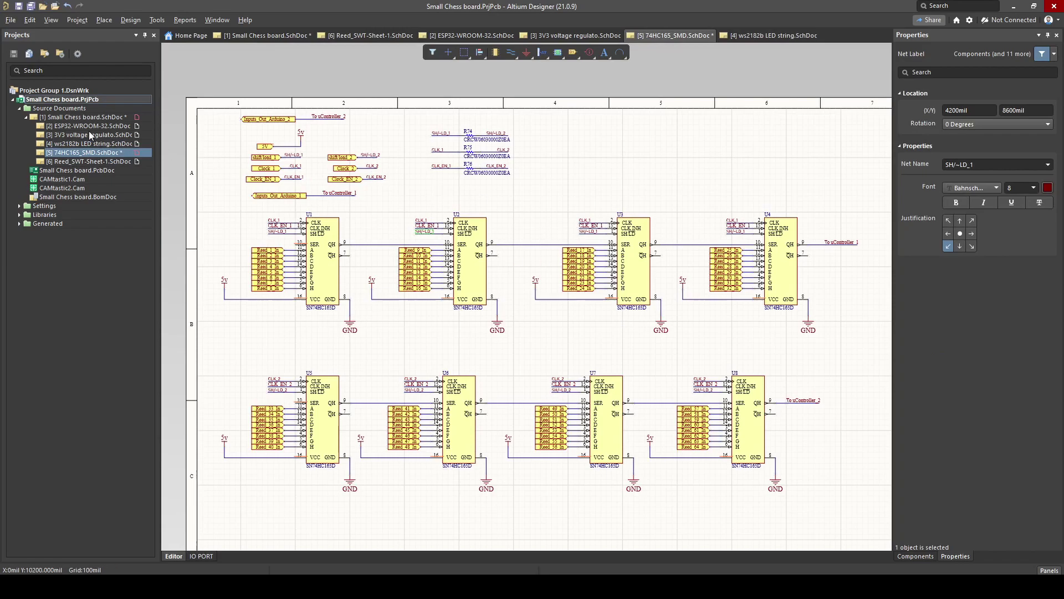
# - Examine the overall ESP32-WROOM-32 schematic, from the USB connector J1 and CP2104 converter J2 to the ESP32 module U9
pyautogui.doubleClick(89, 126)
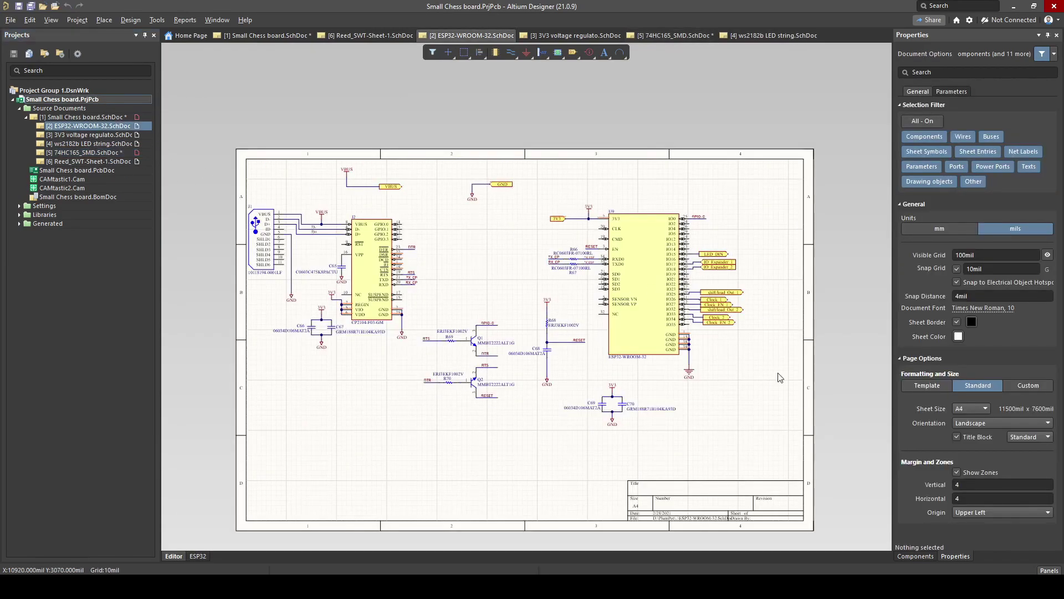
pyautogui.keyDown('ctrl'); pyautogui.scroll(-3, 633, 285); pyautogui.keyUp('ctrl')
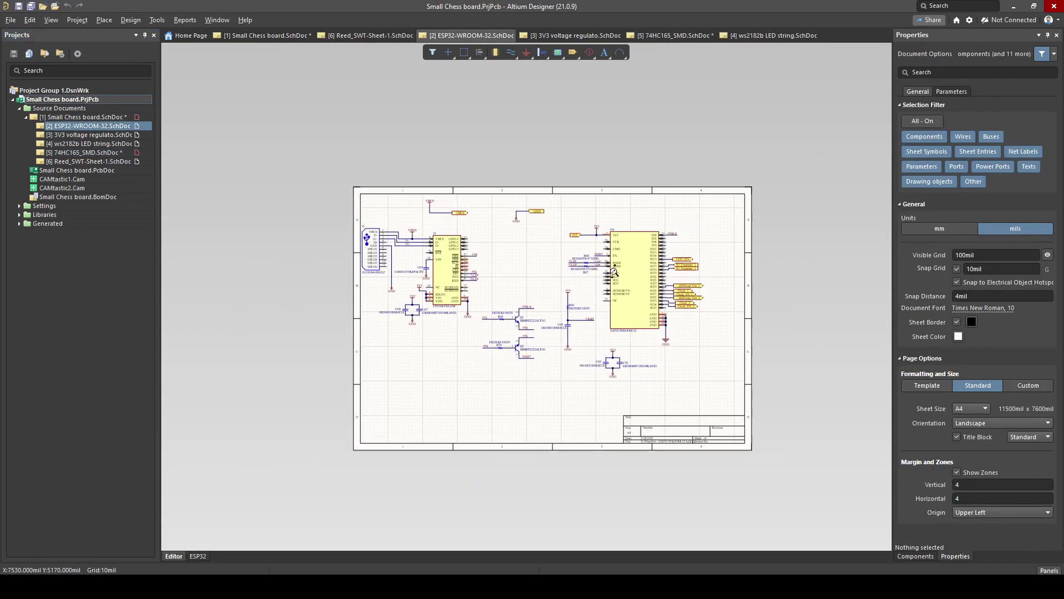
pyautogui.moveTo(518, 245); pyautogui.dragTo(575, 279, button='right')
pyautogui.keyDown('ctrl'); pyautogui.scroll(2, 637, 303); pyautogui.keyUp('ctrl')
pyautogui.keyDown('ctrl'); pyautogui.scroll(2, 599, 285); pyautogui.keyUp('ctrl')
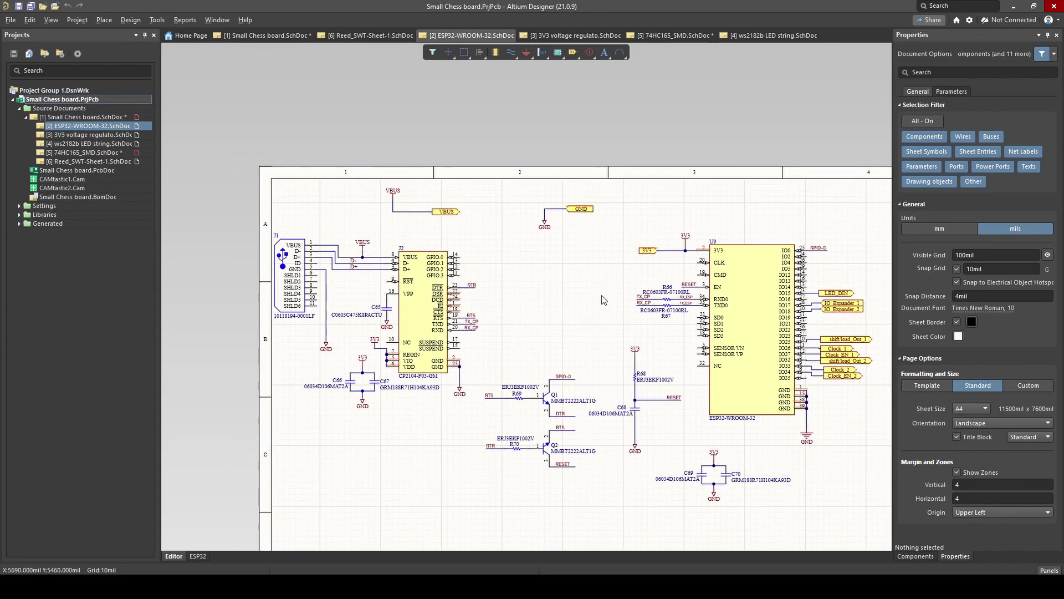
pyautogui.keyDown('ctrl'); pyautogui.scroll(-2, 604, 299); pyautogui.keyUp('ctrl')
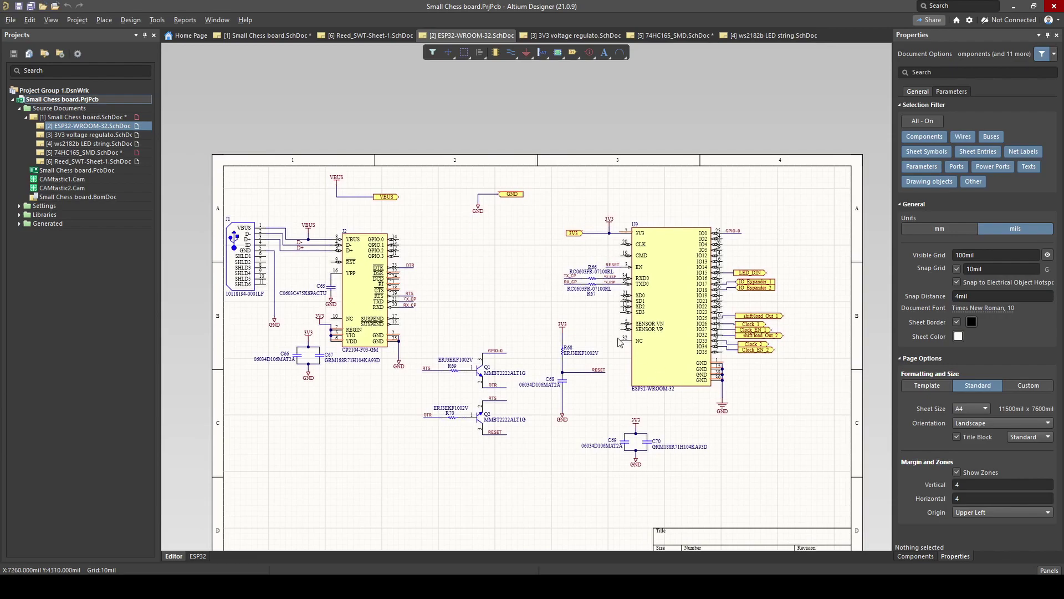